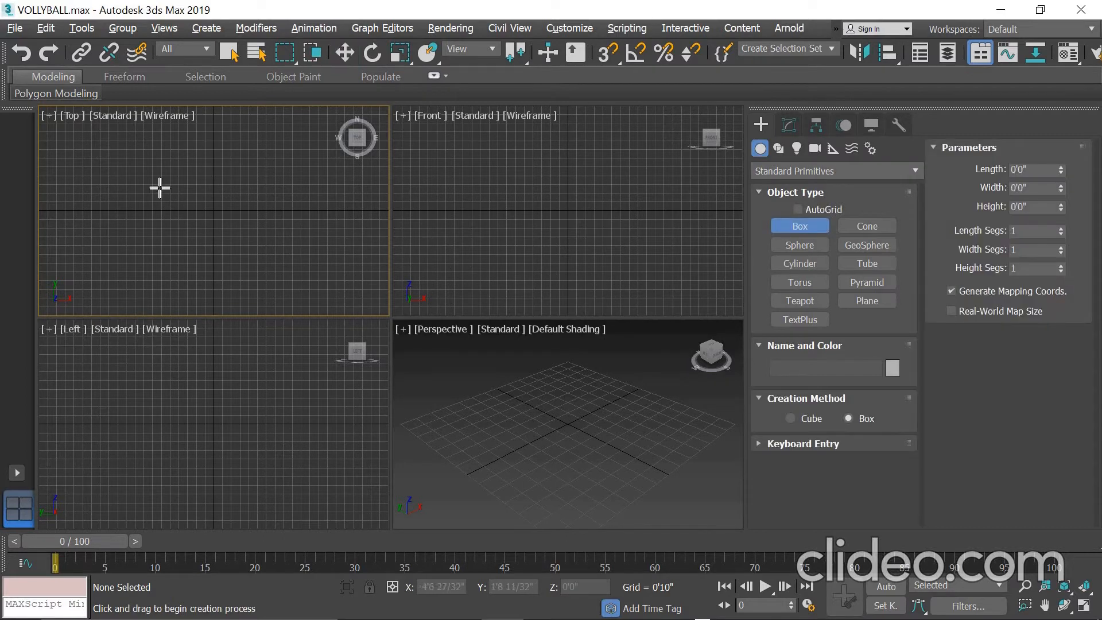
Create a box in the Top viewport, about 7'3" long, 9'1" wide and 6'1" high
left_click_drag(163, 169, 260, 247)
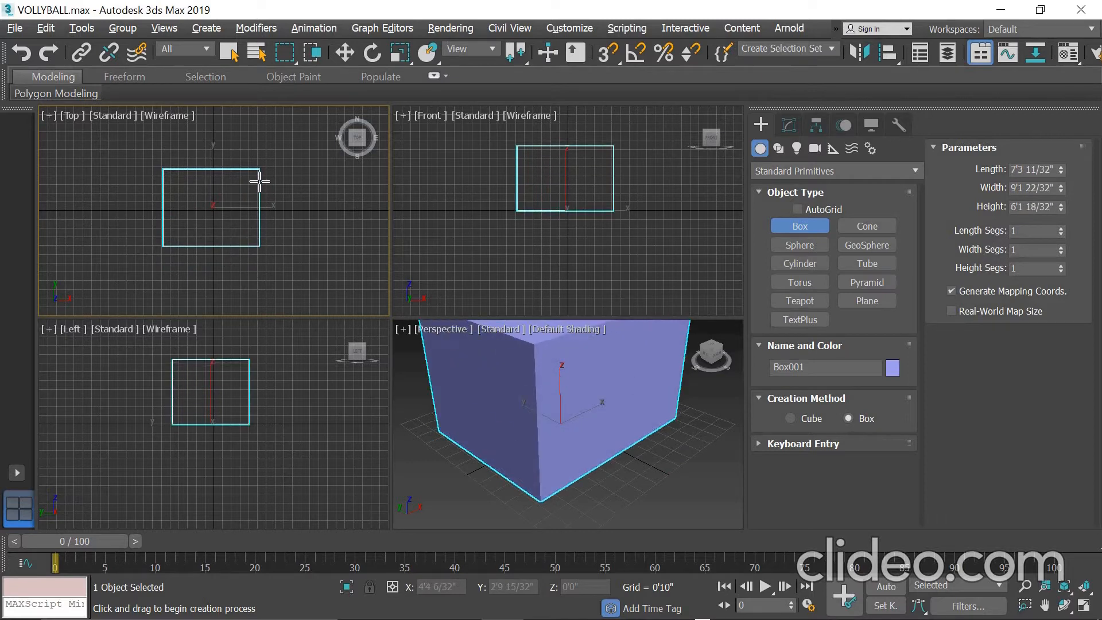
left_click(259, 181)
right_click(262, 183)
Set the box's length, width and height to 1'3" each
left_click(790, 125)
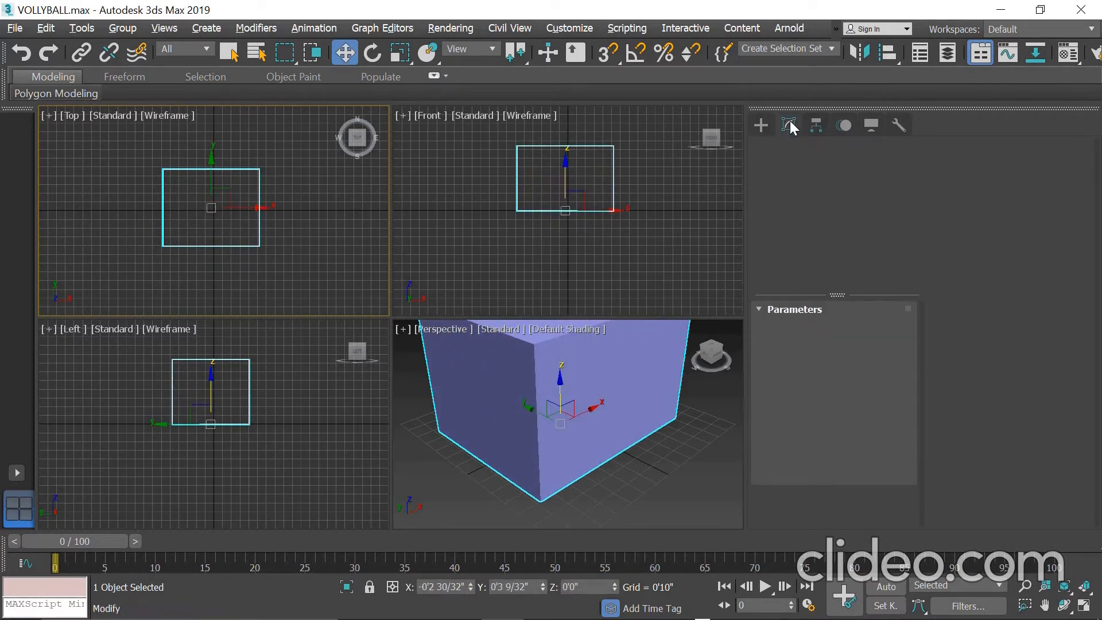
type("1'3\"")
key("Tab")
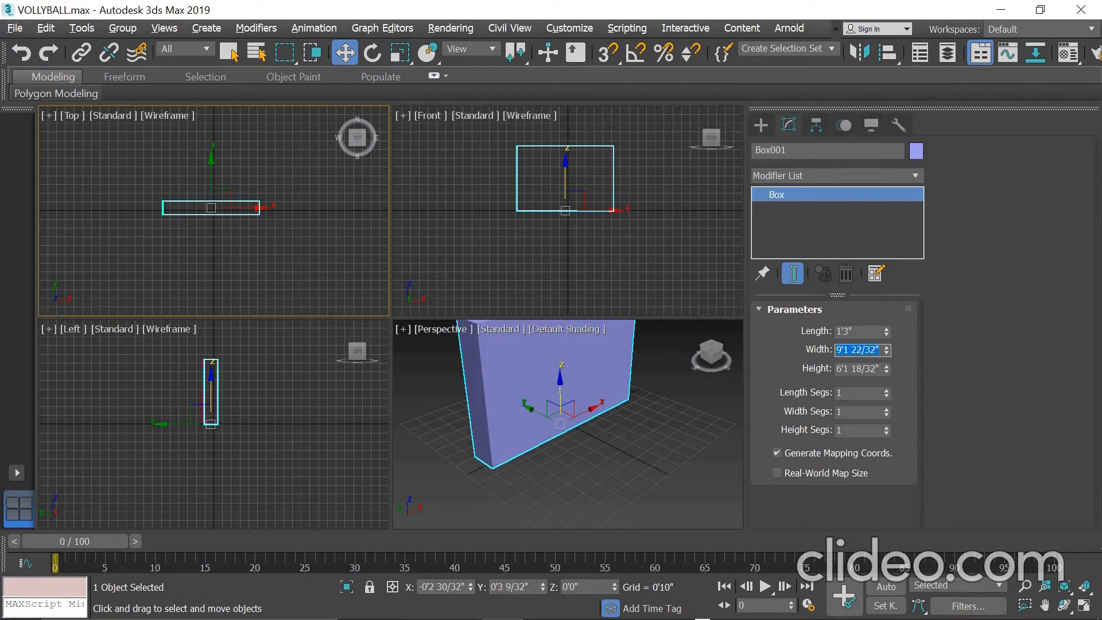
key("Tab")
type("15")
key("Tab")
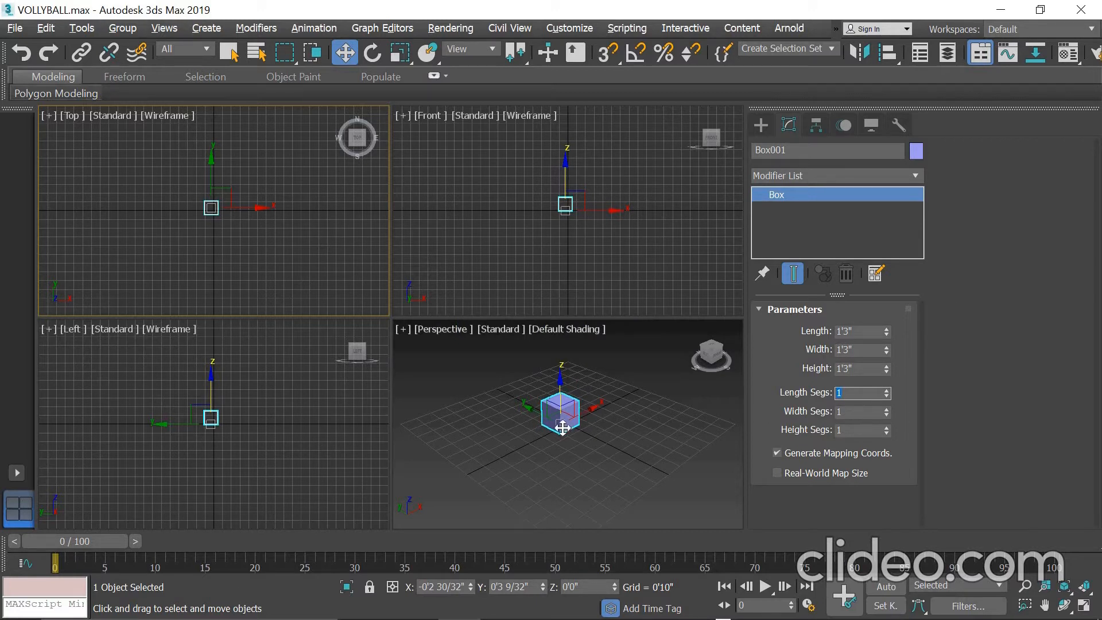
Convert the box to an Editable Poly
scroll(562, 427, "up", 5)
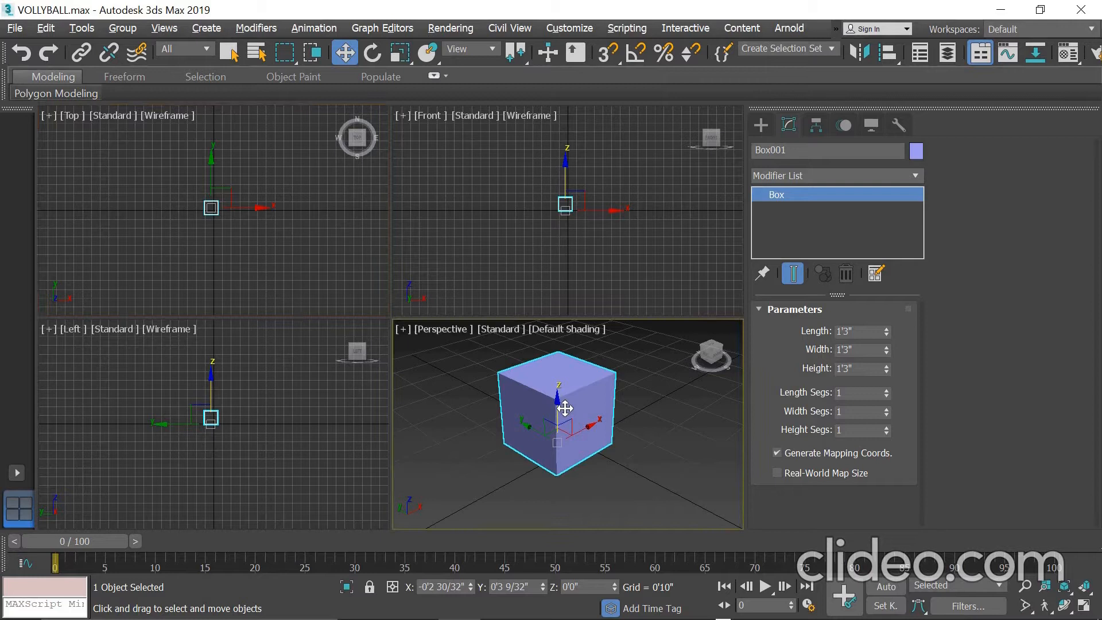
right_click(571, 395)
mouse_move(654, 568)
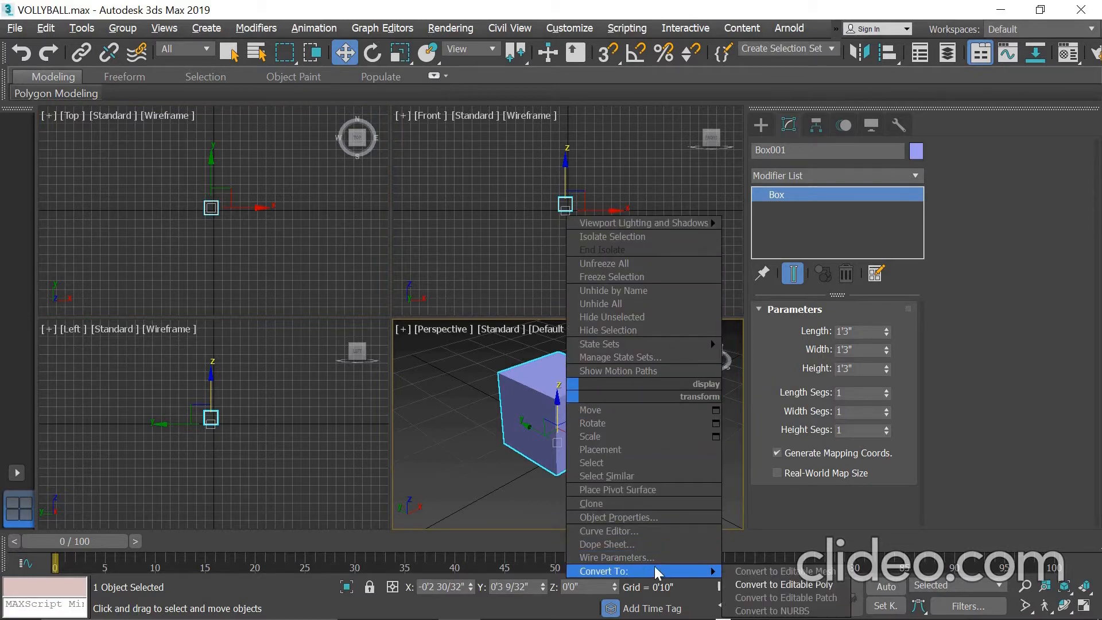
left_click(749, 584)
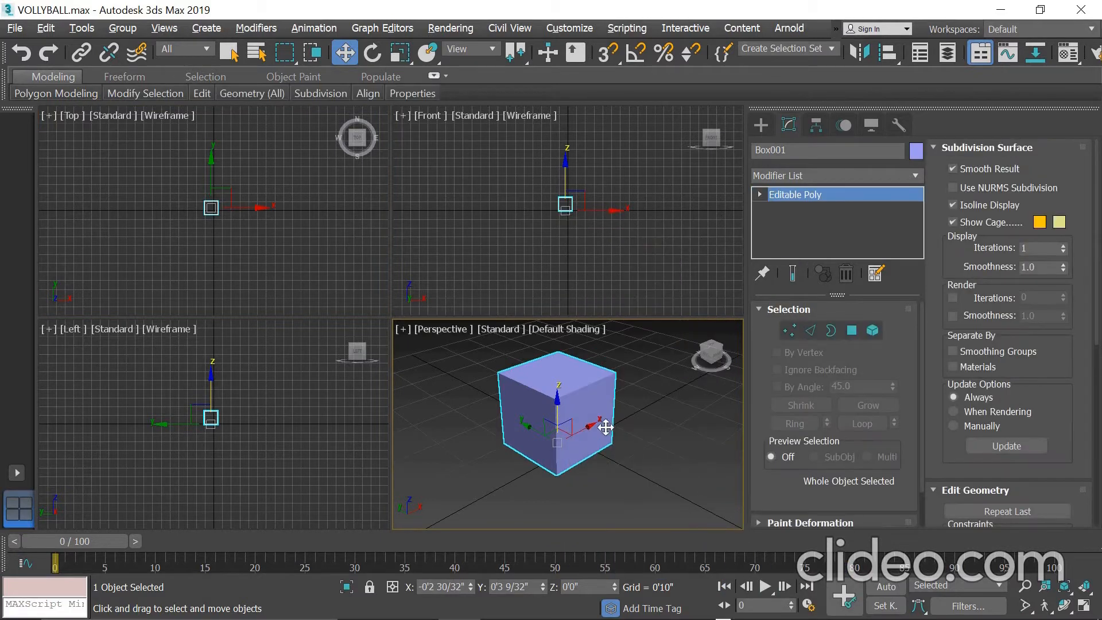
Maximize the Perspective viewport and turn on edged faces
key("alt+w")
middle_click_drag(421, 311, 439, 319)
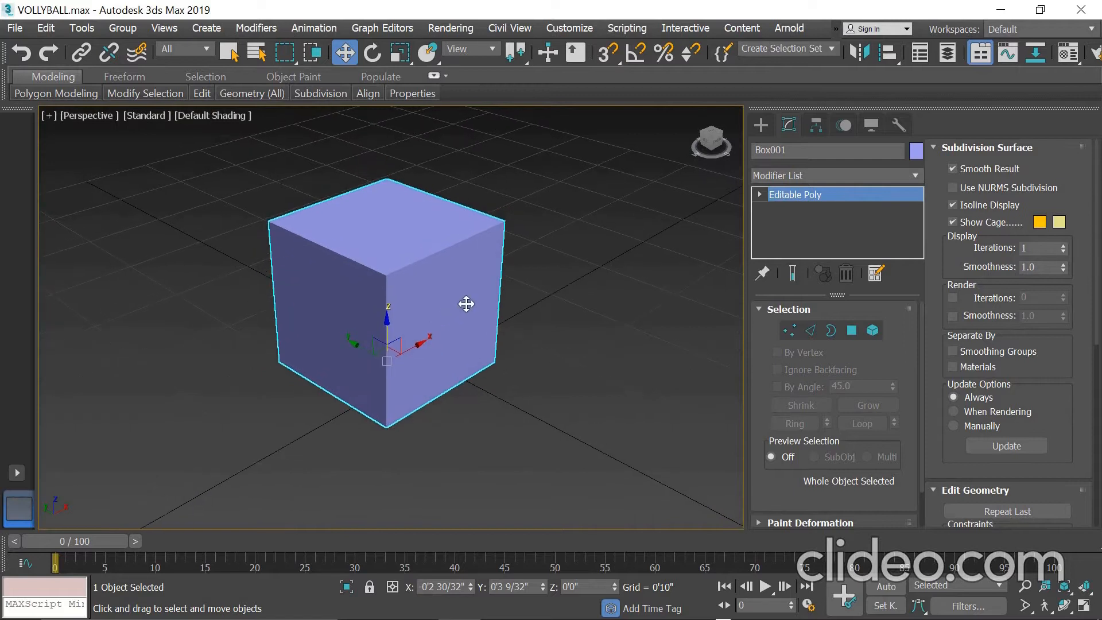
key("F4")
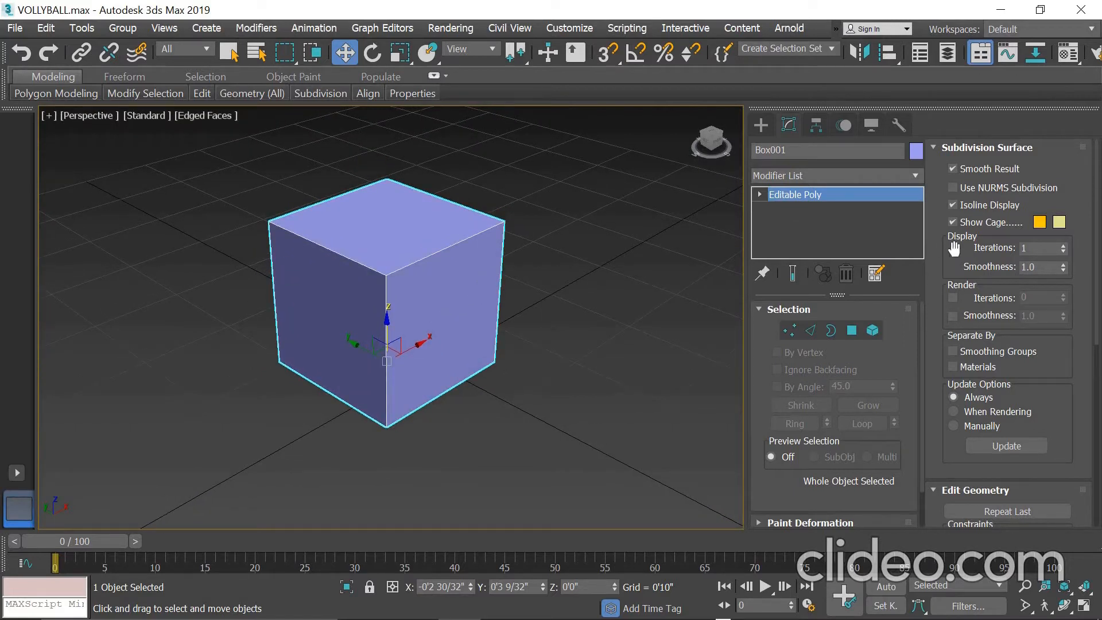
In wireframe display, connect the upper and lower edges of one side face with two segments
left_click(810, 330)
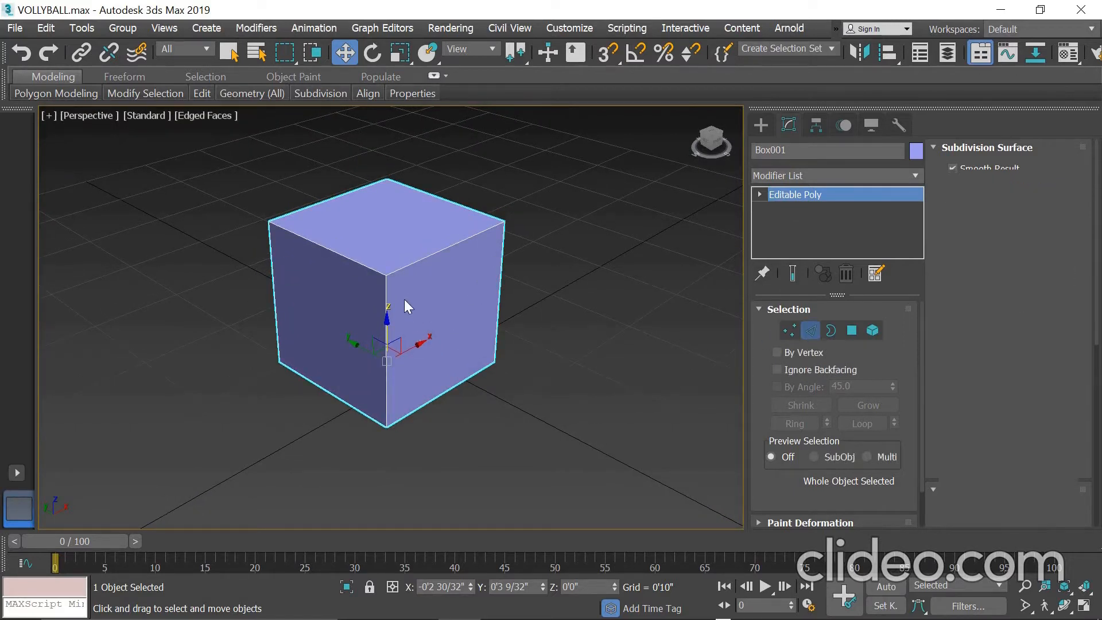
key("F3")
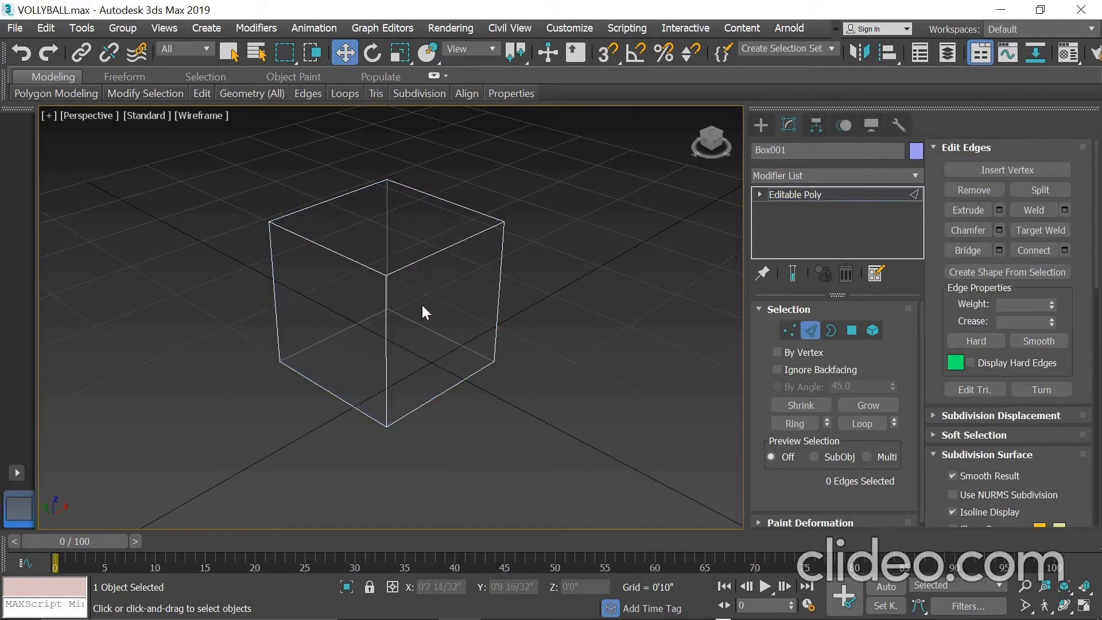
left_click(435, 253)
left_click(445, 396, "ctrl")
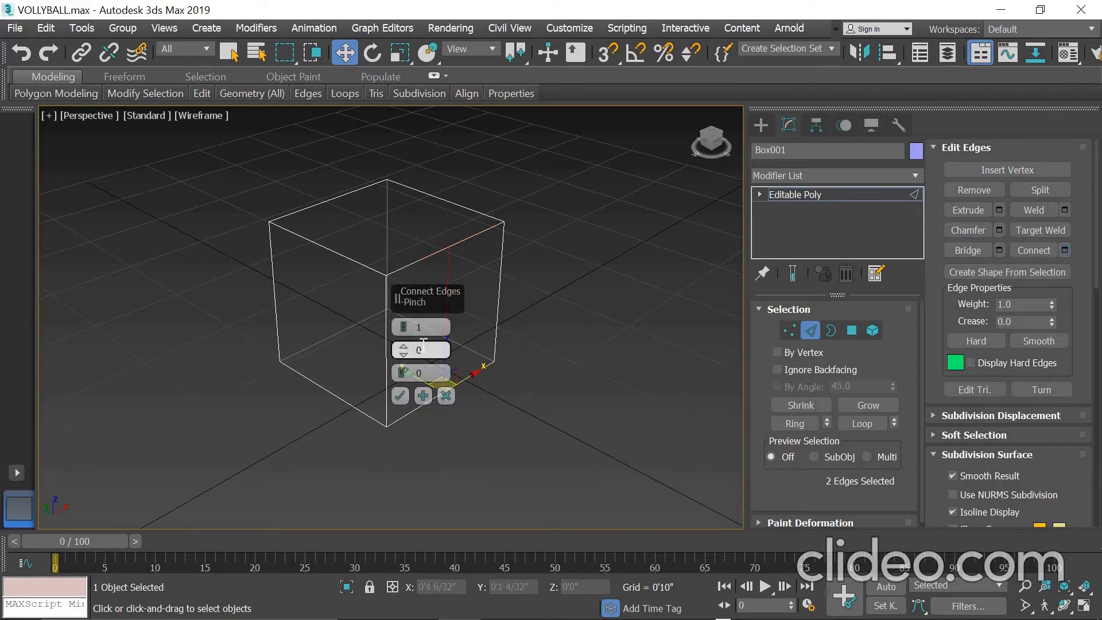
left_click(404, 324)
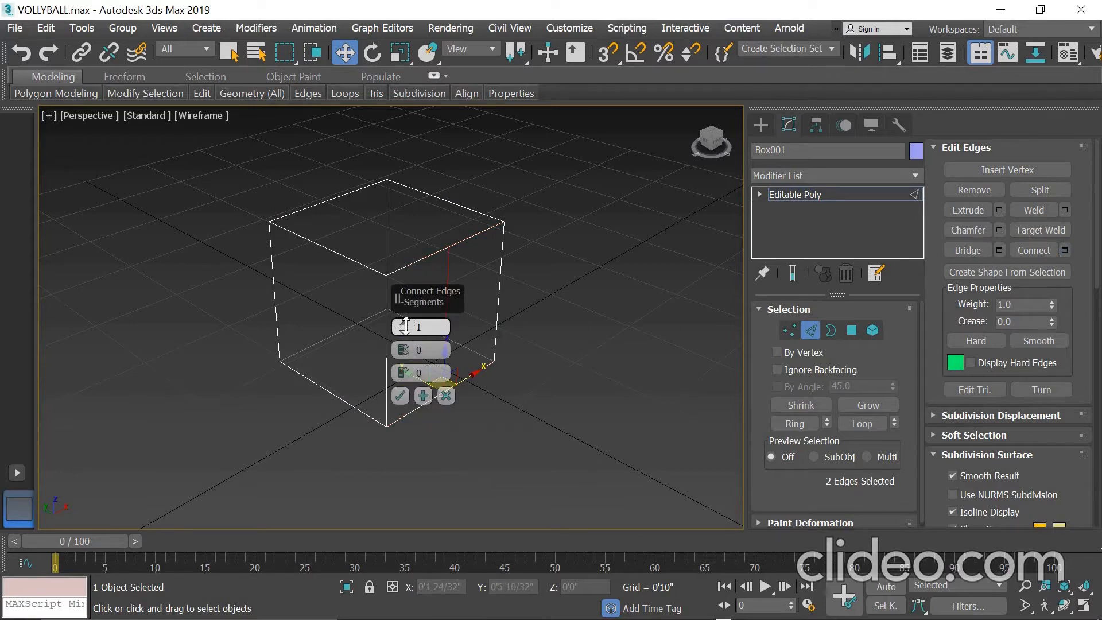
left_click(400, 395)
Connect the upper and lower edges of the opposite side face with the same two segments
middle_click_drag(428, 377, 463, 328)
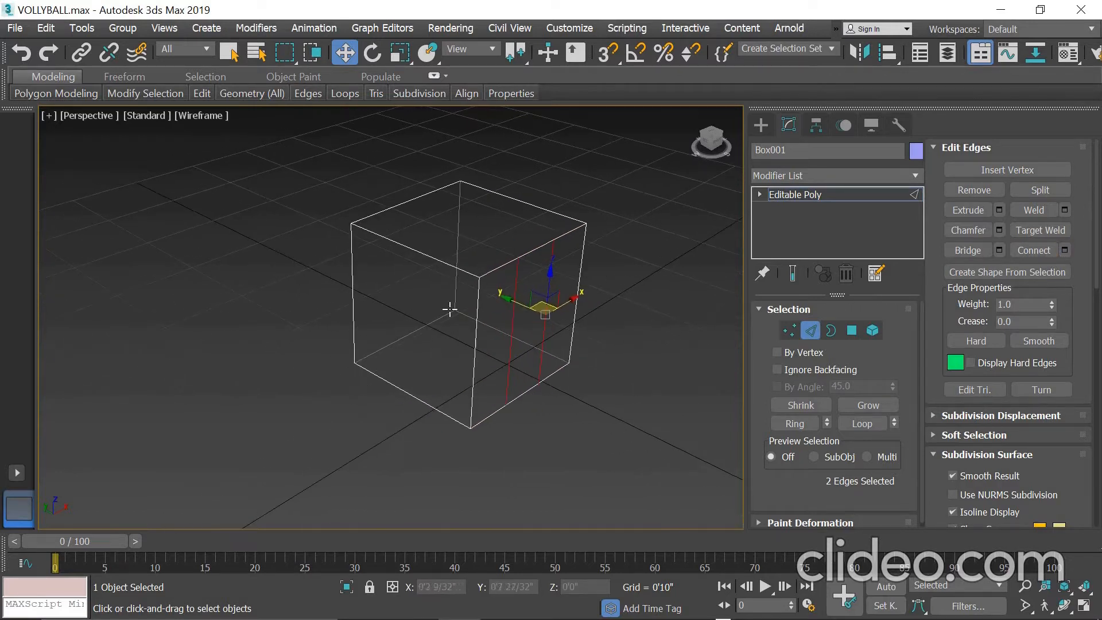
left_click(429, 192)
left_click(396, 344, "ctrl")
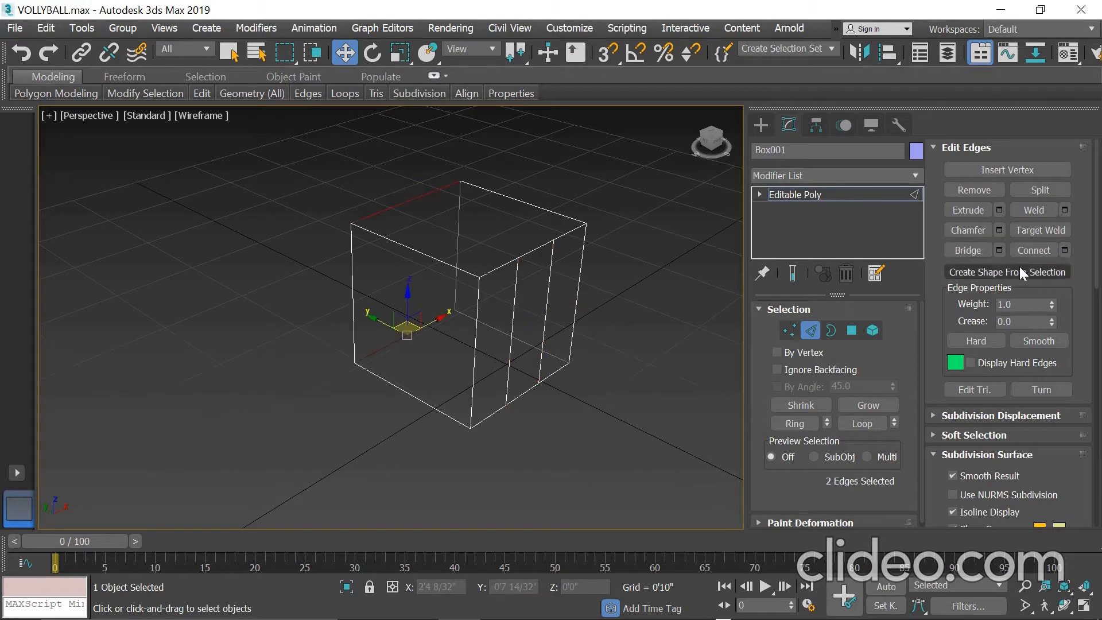
left_click(1042, 251)
left_click(546, 211)
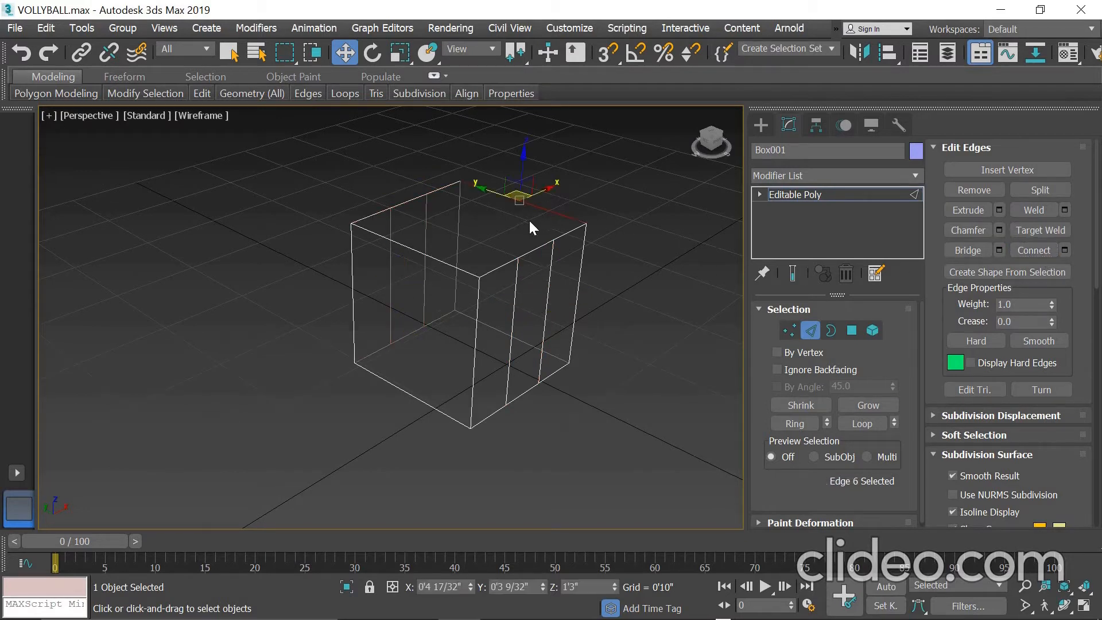
left_click(497, 331, "ctrl")
middle_click_drag(497, 332, 489, 294, "alt")
left_click(571, 266)
left_click_drag(563, 273, 587, 249)
left_click(533, 279)
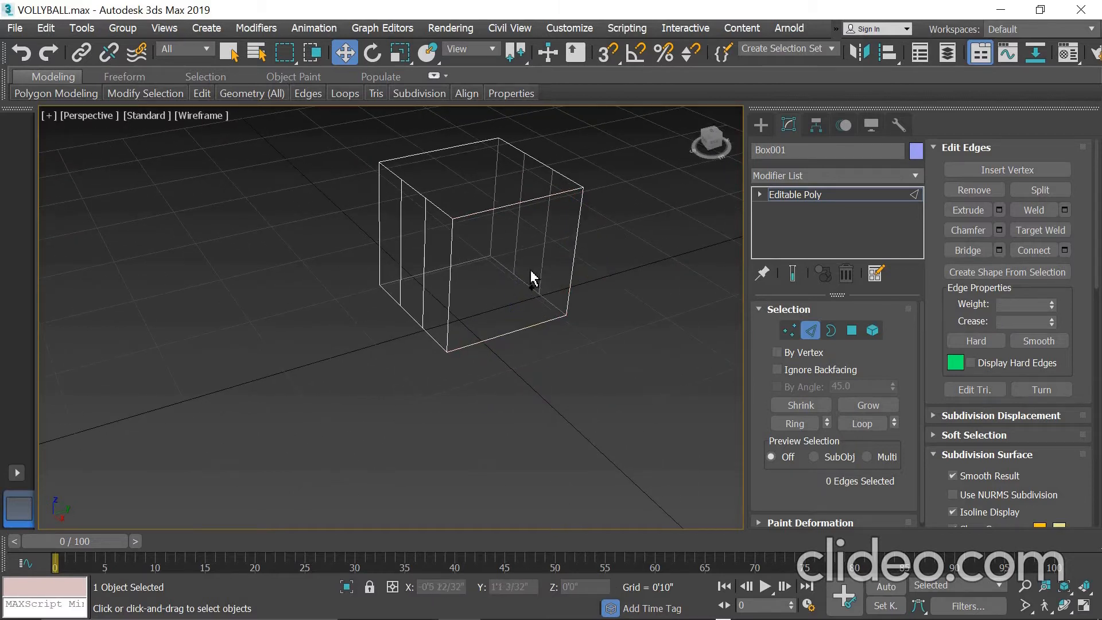
Connect the two vertical edges of an undivided side face with two horizontal segments
left_click(572, 272)
left_click(448, 313, "ctrl")
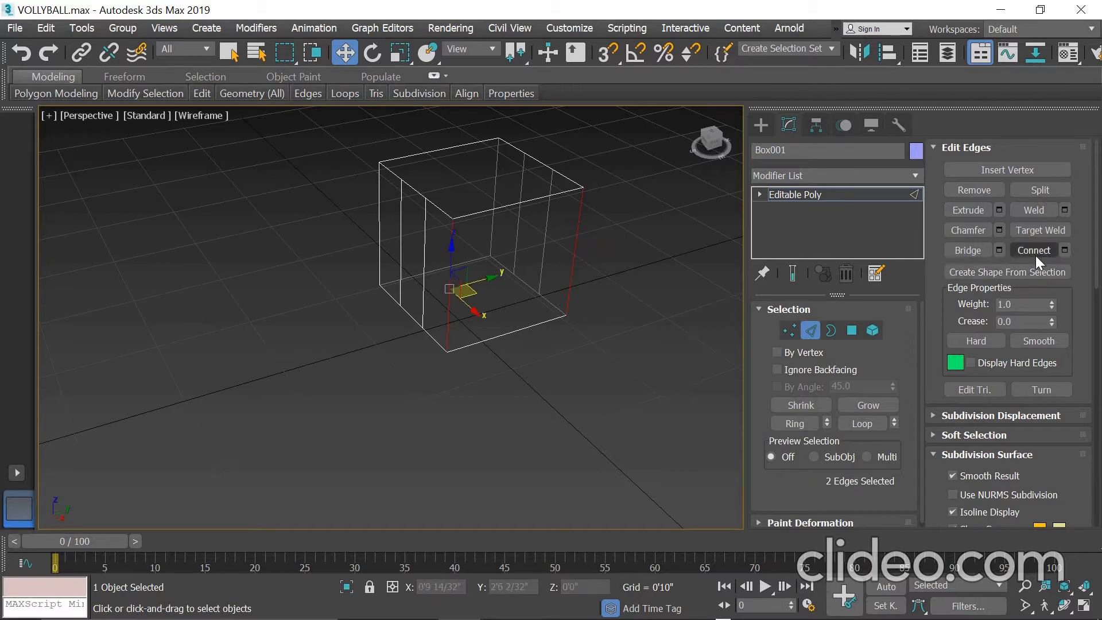
left_click(1034, 256)
Connect the two vertical edges of the remaining undivided side face with two horizontal segments
middle_click_drag(438, 267, 672, 262, "alt")
left_click(689, 283)
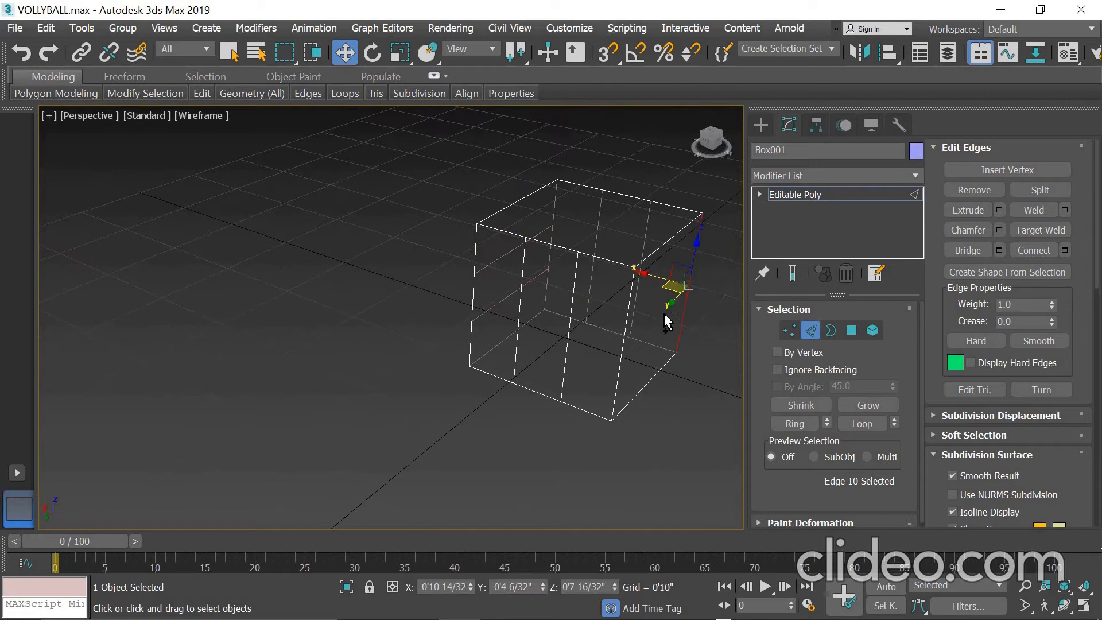
left_click_drag(622, 357, 672, 369, "ctrl")
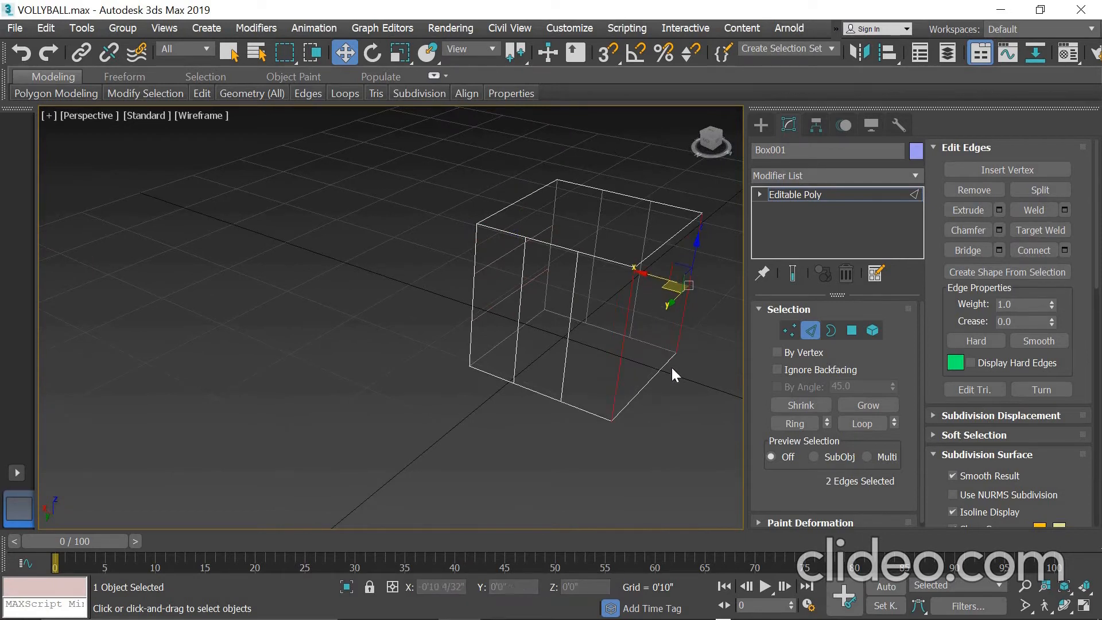
left_click(1045, 248)
Connect two opposite edges of the cube's bottom face to divide it into three strips
middle_click_drag(569, 383, 521, 380)
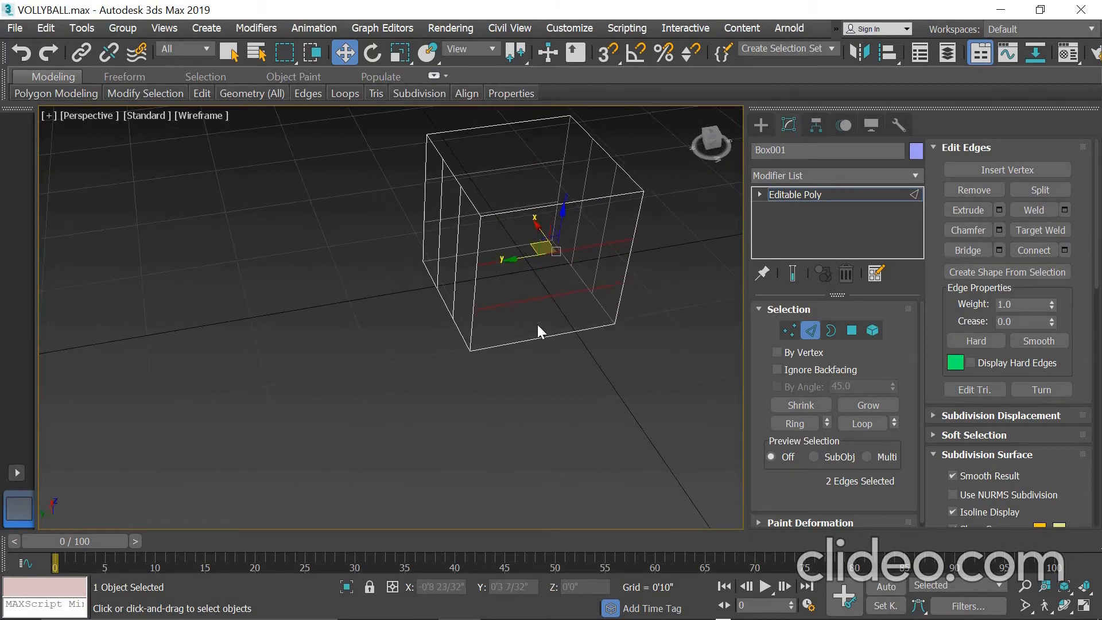
left_click(532, 338)
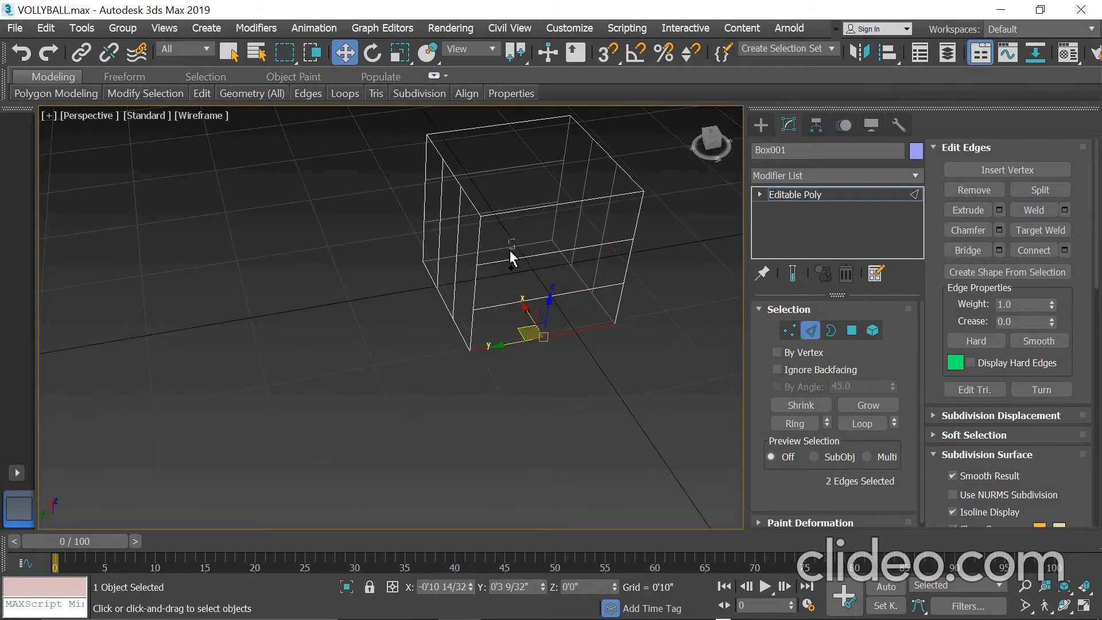
middle_click_drag(522, 290, 531, 172, "alt")
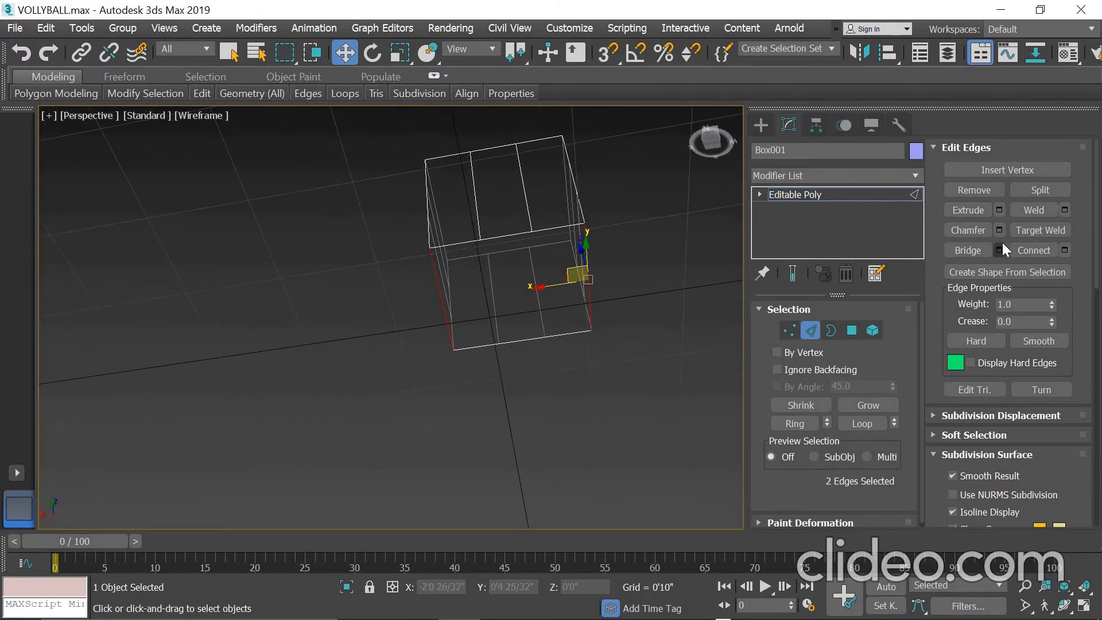
left_click(1033, 250)
Connect two opposite edges of the cube's top face to divide it into three strips
middle_click_drag(470, 362, 425, 369, "alt")
scroll(448, 316, "up", 5)
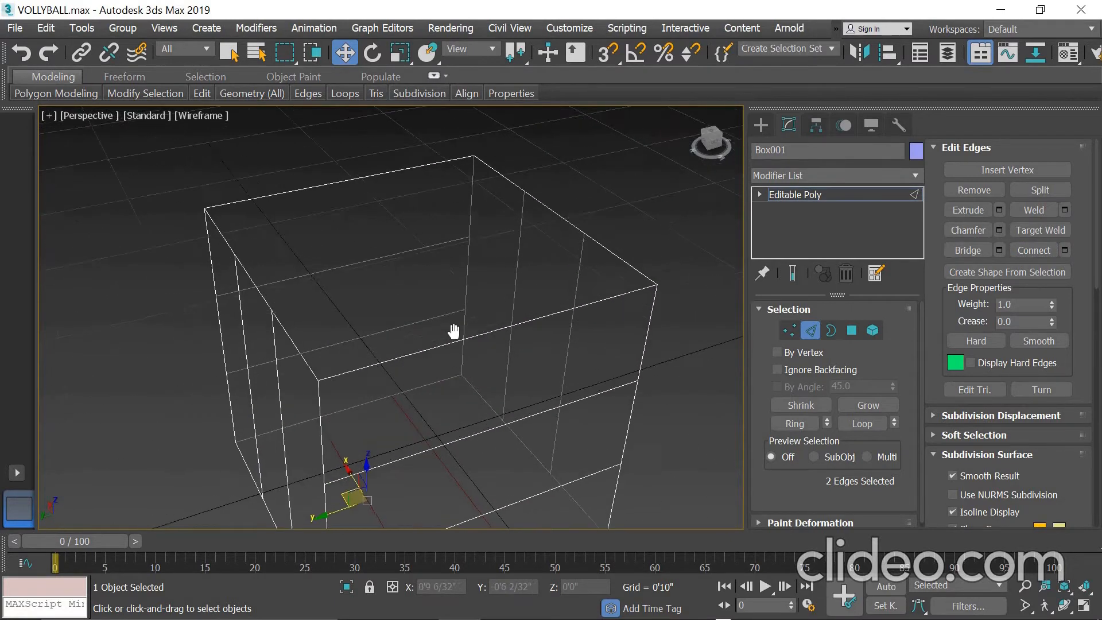
left_click(599, 328)
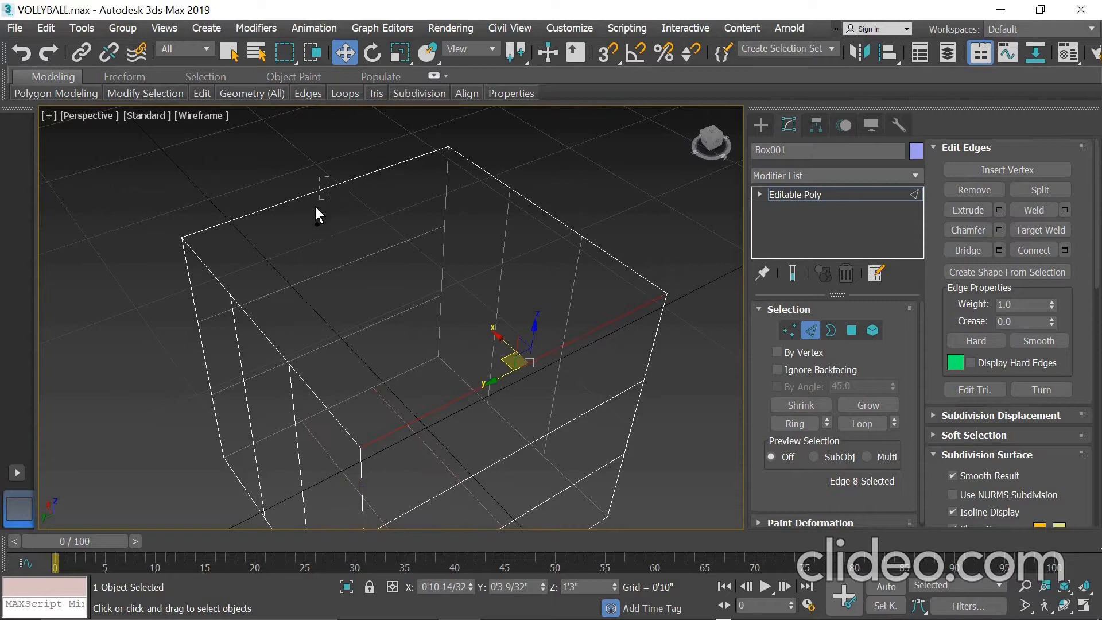
left_click(316, 193, "ctrl")
left_click(1038, 248)
Switch the Perspective viewport back to shaded display with edged faces
scroll(386, 315, "down", 2)
mouse_move(387, 315)
middle_mouse_down("alt")
mouse_move(509, 172)
mouse_move(511, 336)
mouse_move(494, 298)
mouse_move(421, 358)
mouse_move(460, 342)
mouse_move(412, 351)
middle_mouse_up("alt")
key("F3")
scroll(487, 297, "down", 2)
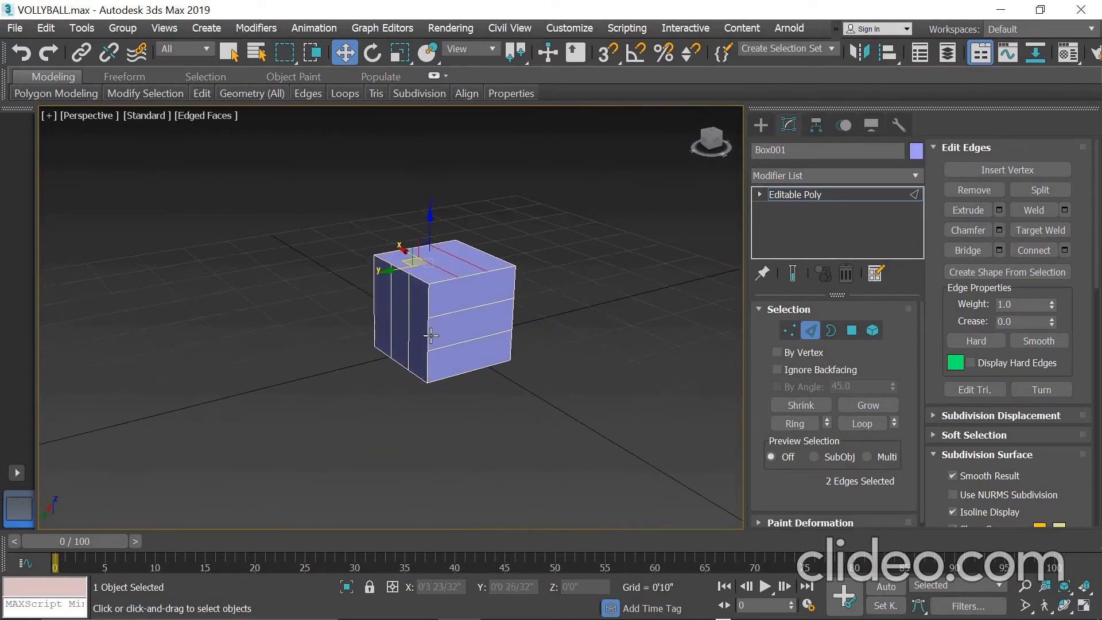
scroll(431, 336, "up", 5)
scroll(430, 238, "down", 4)
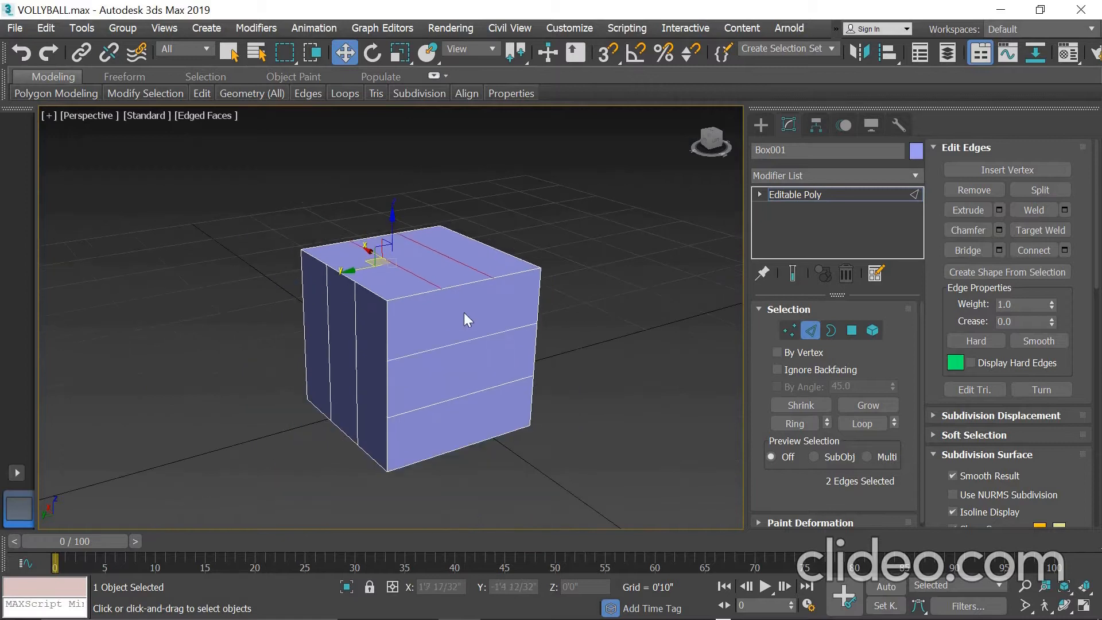
middle_click_drag(505, 351, 495, 321)
Select all edges of the cube and split them
left_click(810, 330)
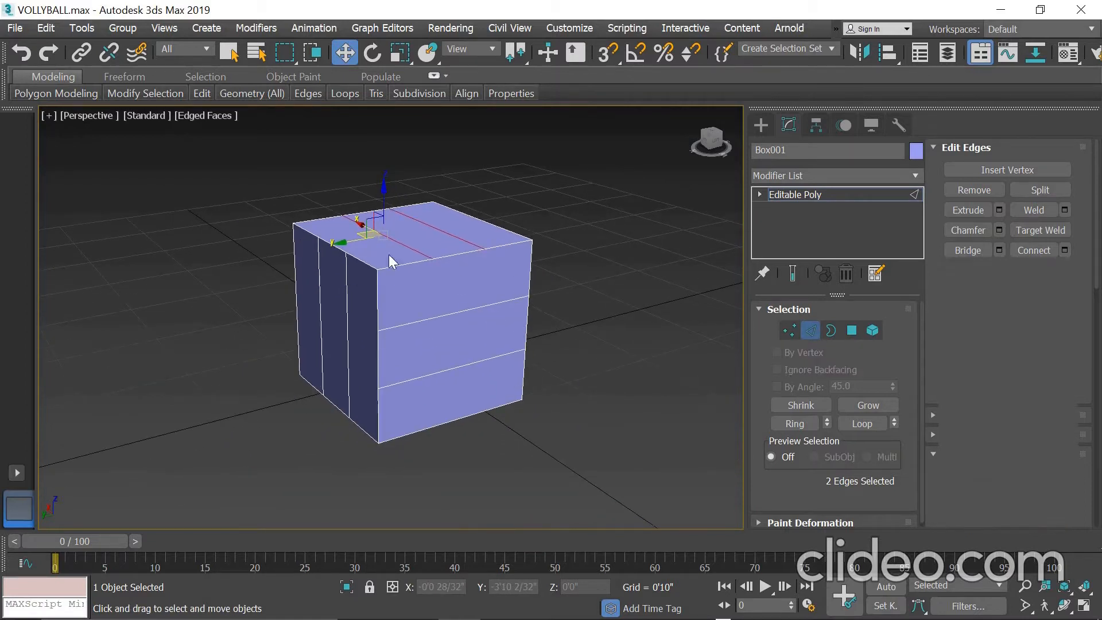
left_click_drag(586, 474, 591, 473)
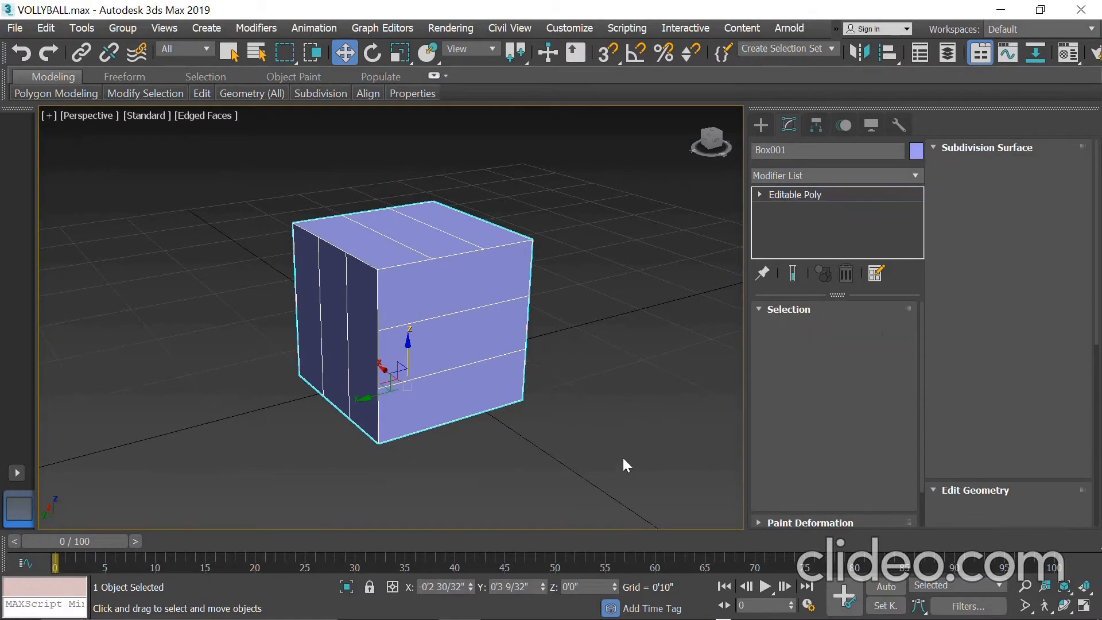
left_click(811, 332)
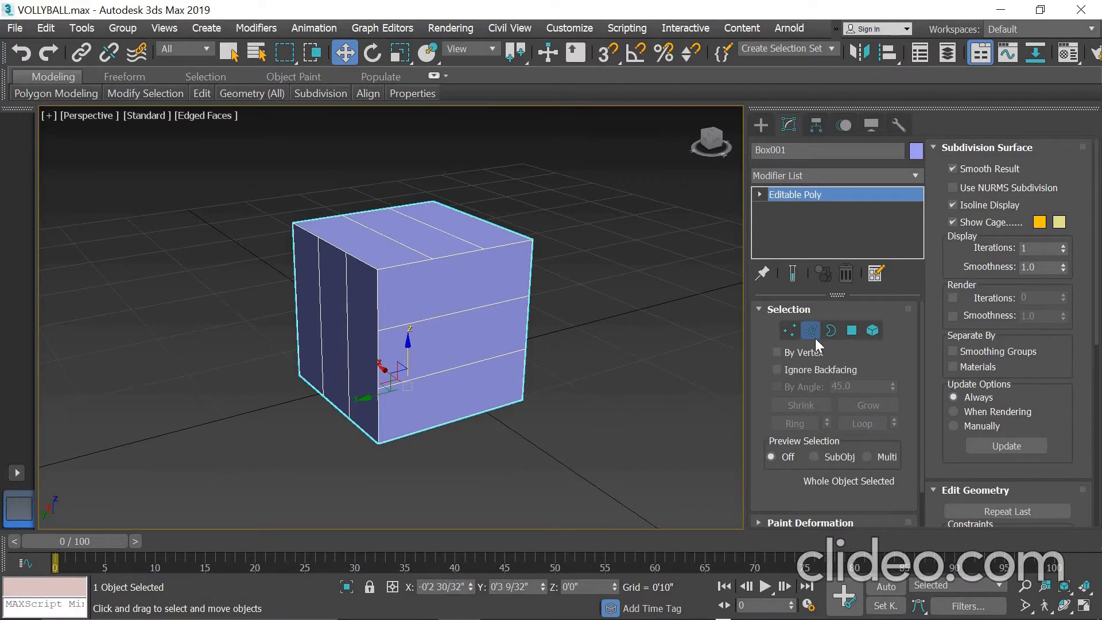
left_click_drag(545, 484, 567, 484)
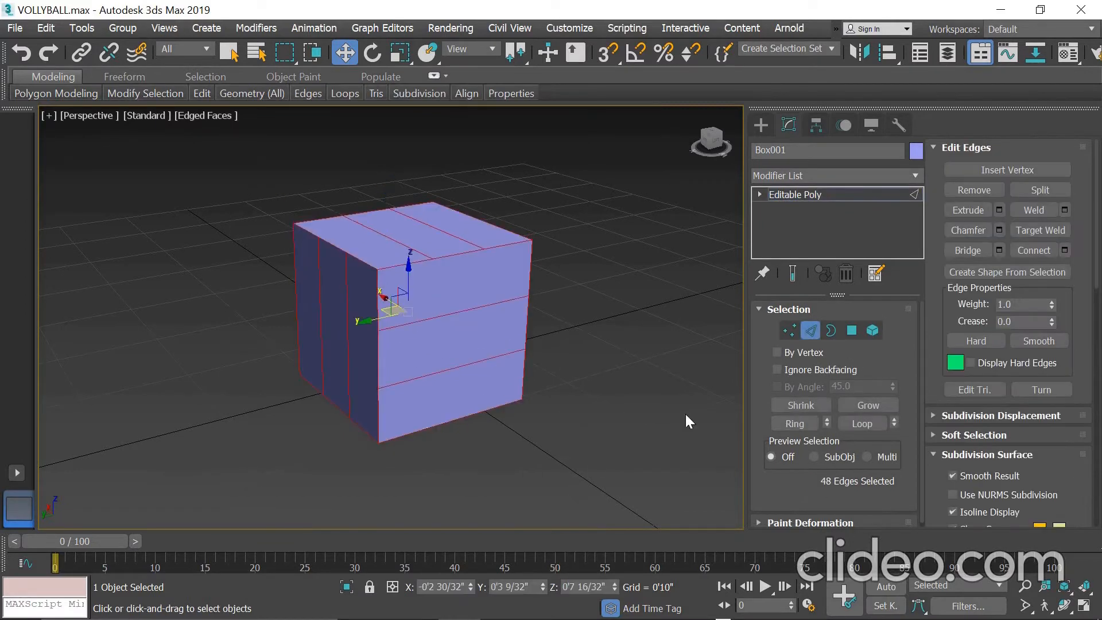
left_click(1045, 192)
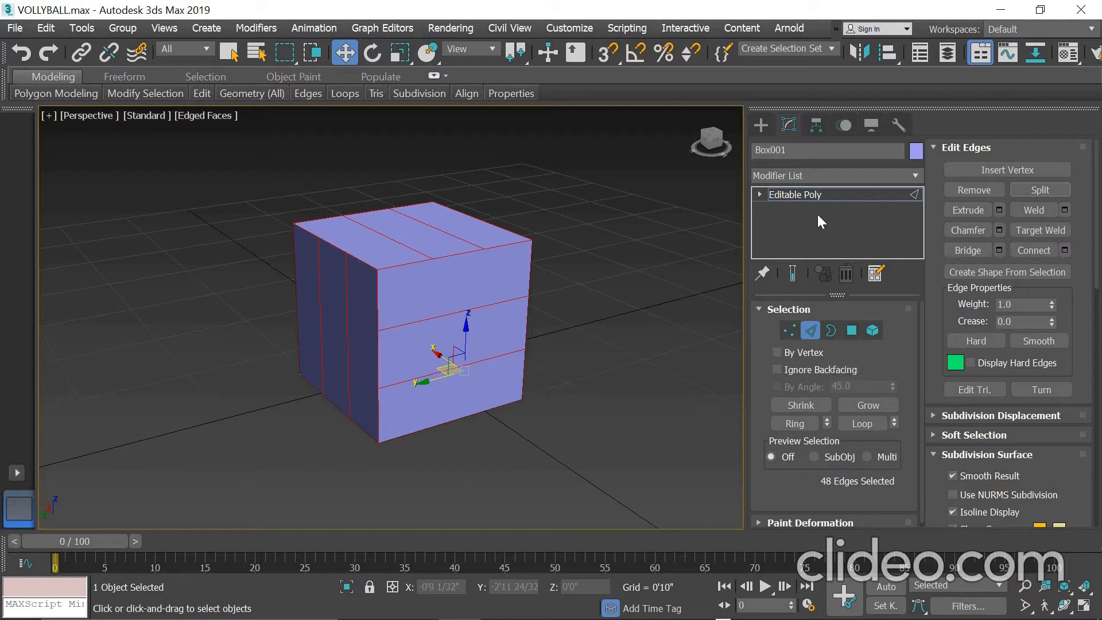
Select the middle strip polygon on each of the cube's six faces
left_click(854, 331)
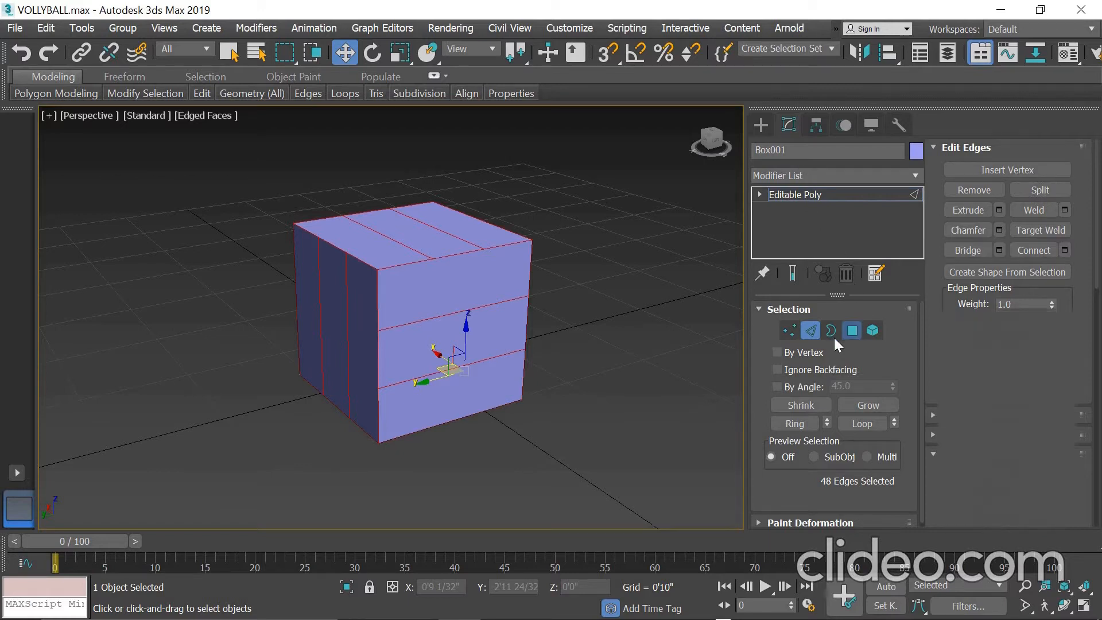
left_click(338, 331)
left_click(413, 234, "ctrl")
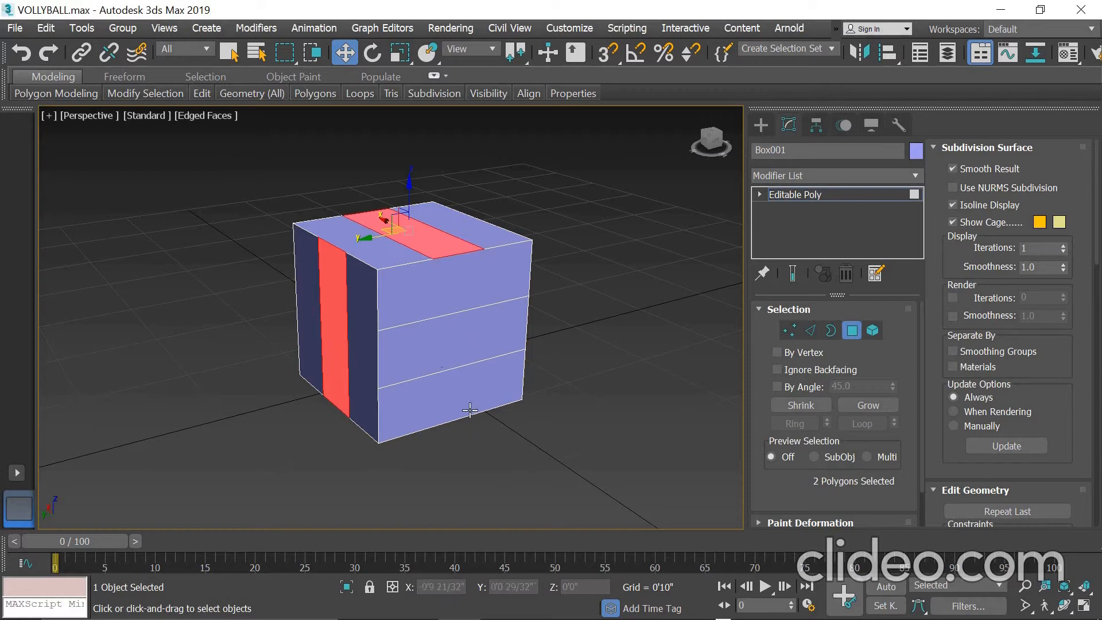
left_click(442, 351, "ctrl")
middle_click_drag(450, 378, 454, 304, "alt")
left_click(410, 392, "ctrl")
mouse_move(561, 356)
middle_mouse_down("alt")
mouse_move(459, 382)
mouse_move(428, 373)
mouse_move(482, 364)
mouse_move(459, 356)
mouse_move(504, 257)
mouse_move(511, 362)
mouse_move(667, 379)
mouse_move(683, 315)
mouse_move(668, 346)
mouse_move(581, 397)
mouse_move(575, 366)
middle_mouse_up("alt")
left_click(430, 373, "ctrl")
left_click(450, 338, "ctrl")
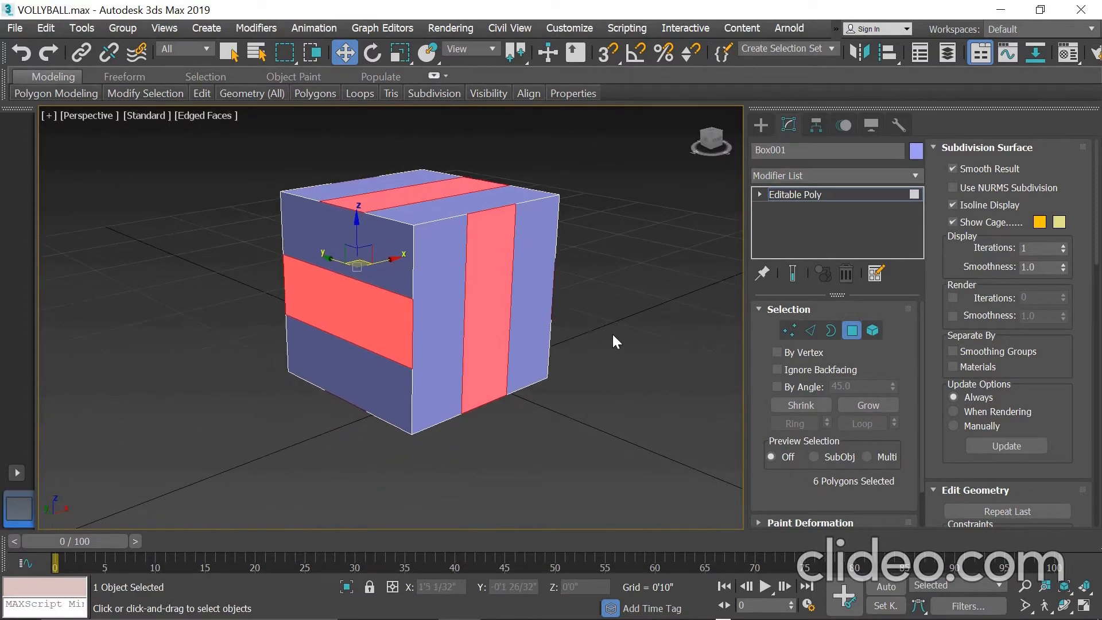
Assign the white 01 - Default material to the selected middle strips of the cube
key("m")
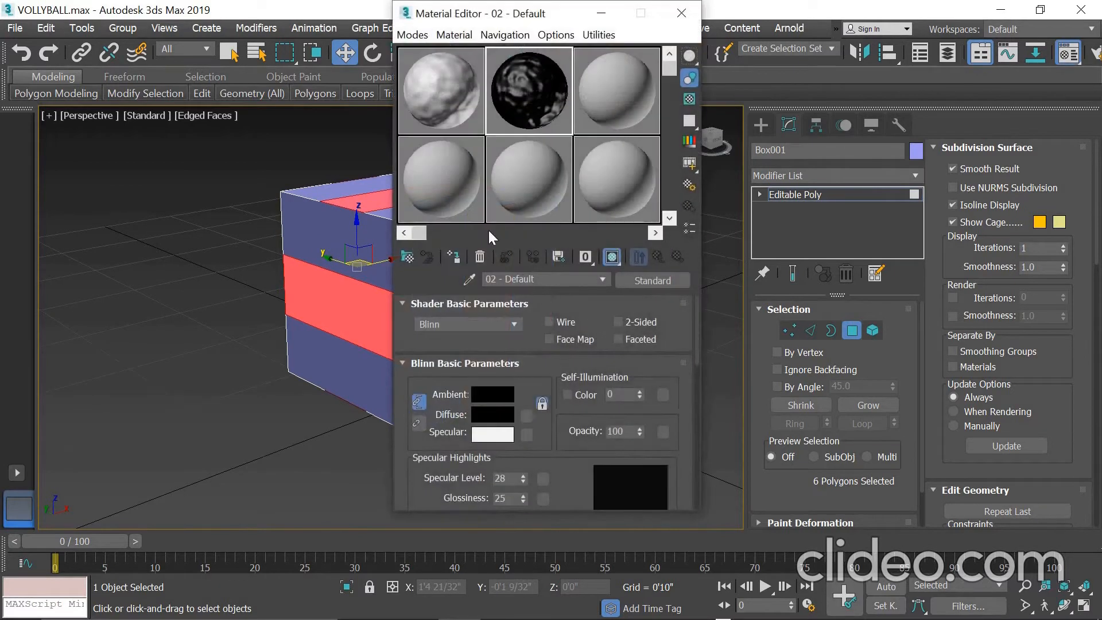
left_click(449, 81)
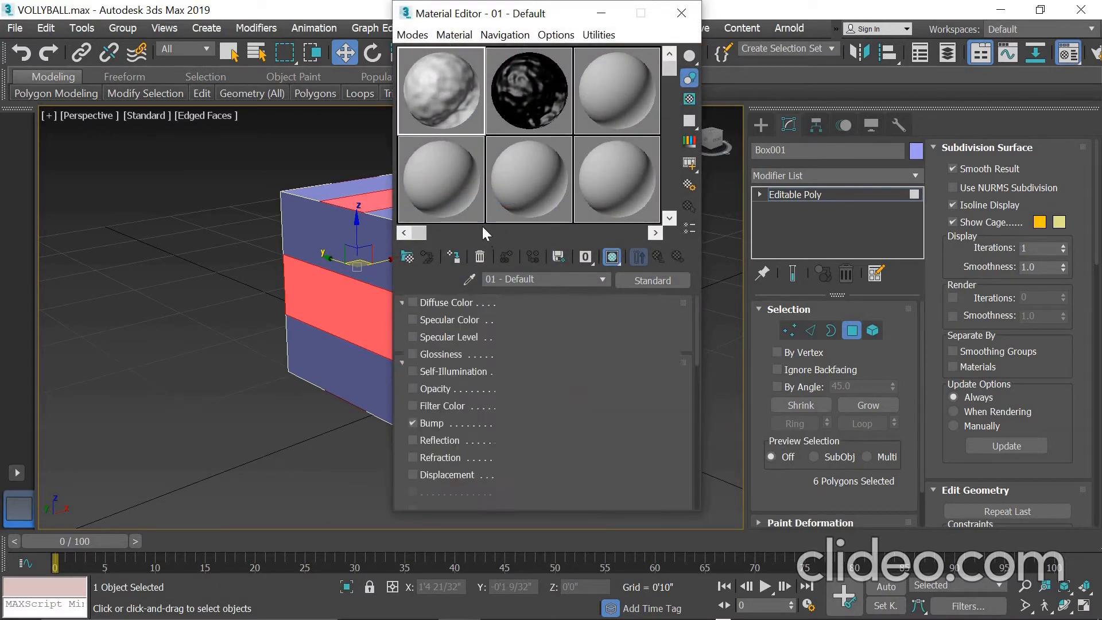
left_click(458, 258)
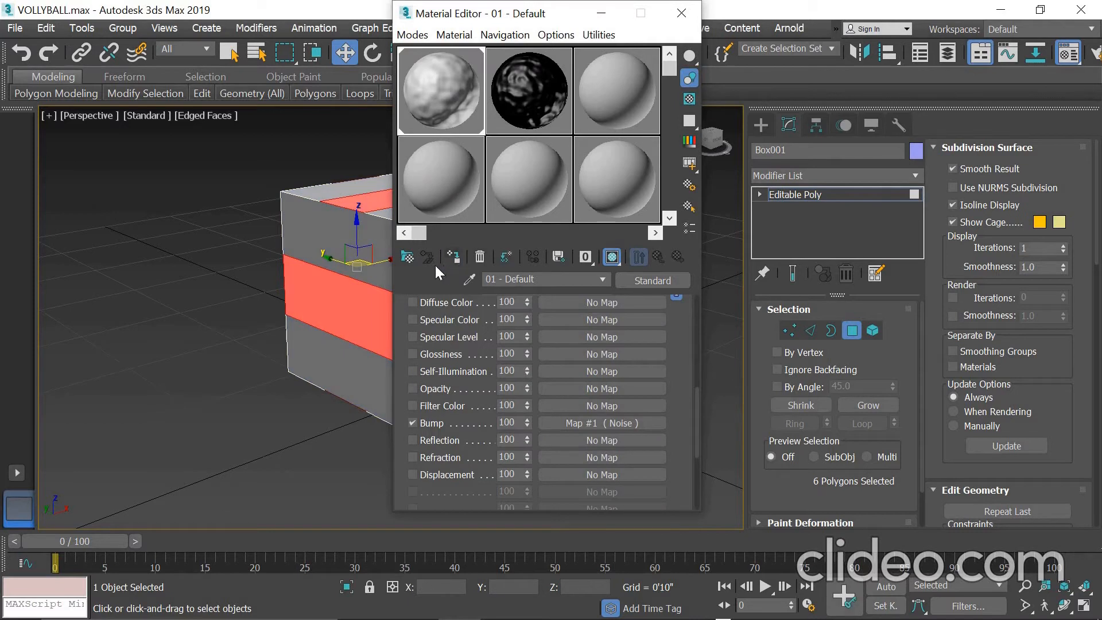
Invert the polygon selection, assign the black 02 - Default material to the outer strips, and leave polygon editing
middle_click_drag(259, 273, 198, 338)
key("ctrl+i")
left_click(524, 86)
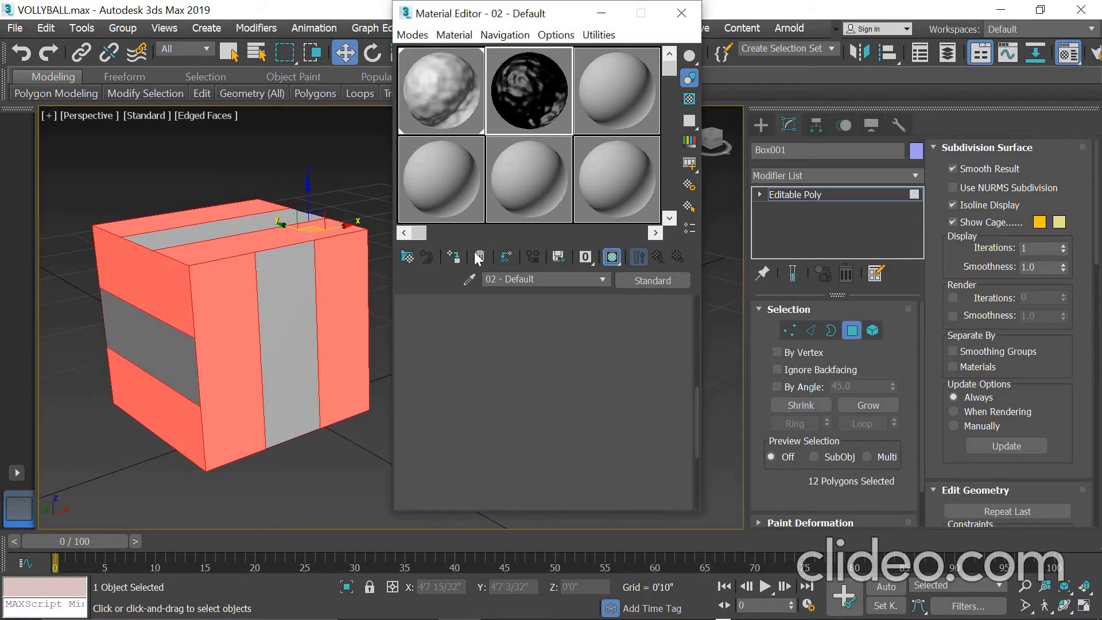
left_click(456, 253)
left_click(681, 13)
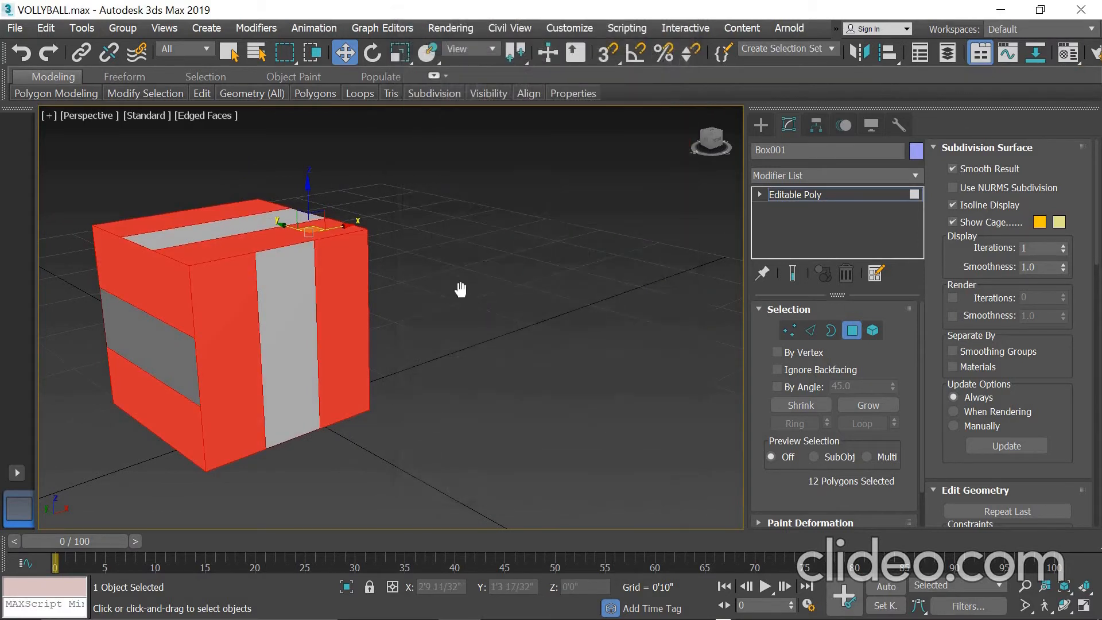
middle_click_drag(445, 283, 596, 264)
left_click(852, 330)
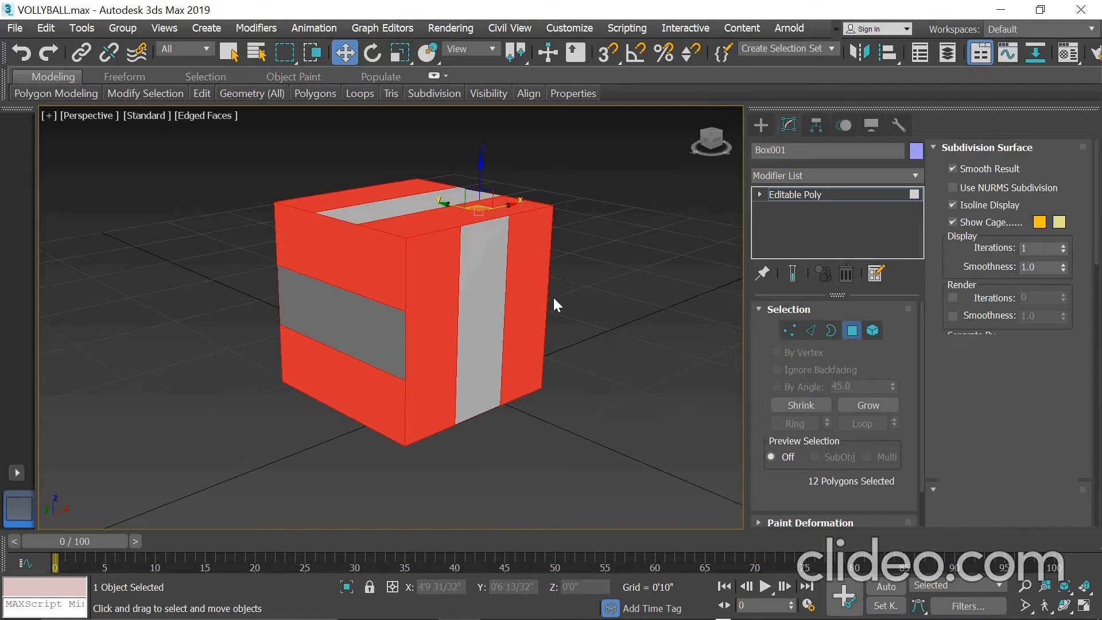
Apply a Spherify modifier to the whole cube
middle_click_drag(486, 306, 686, 303, "alt")
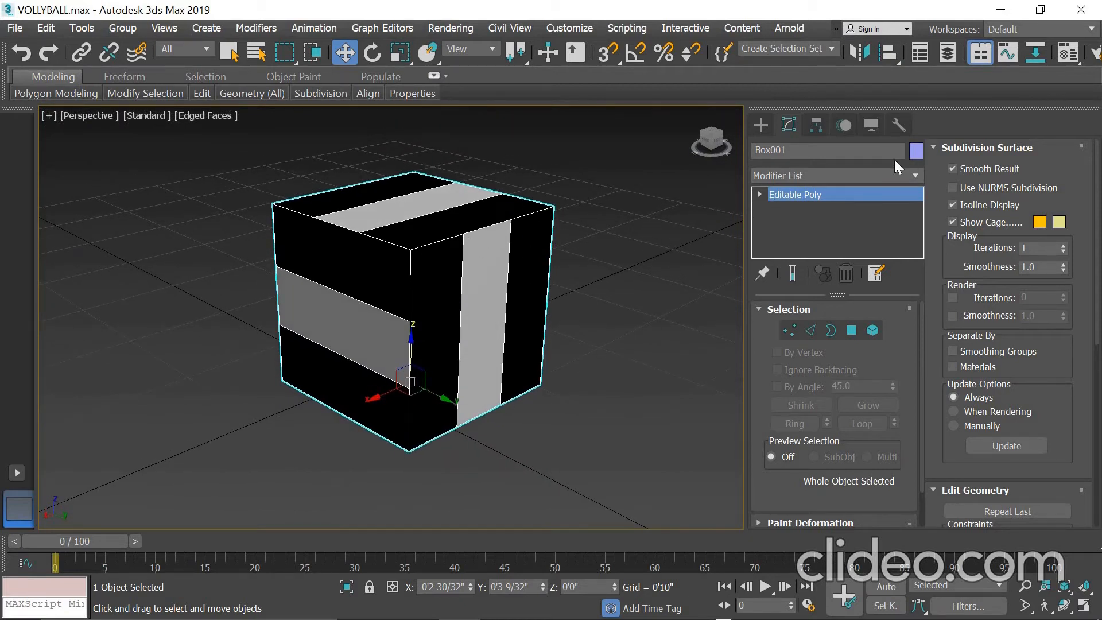
left_click(869, 172)
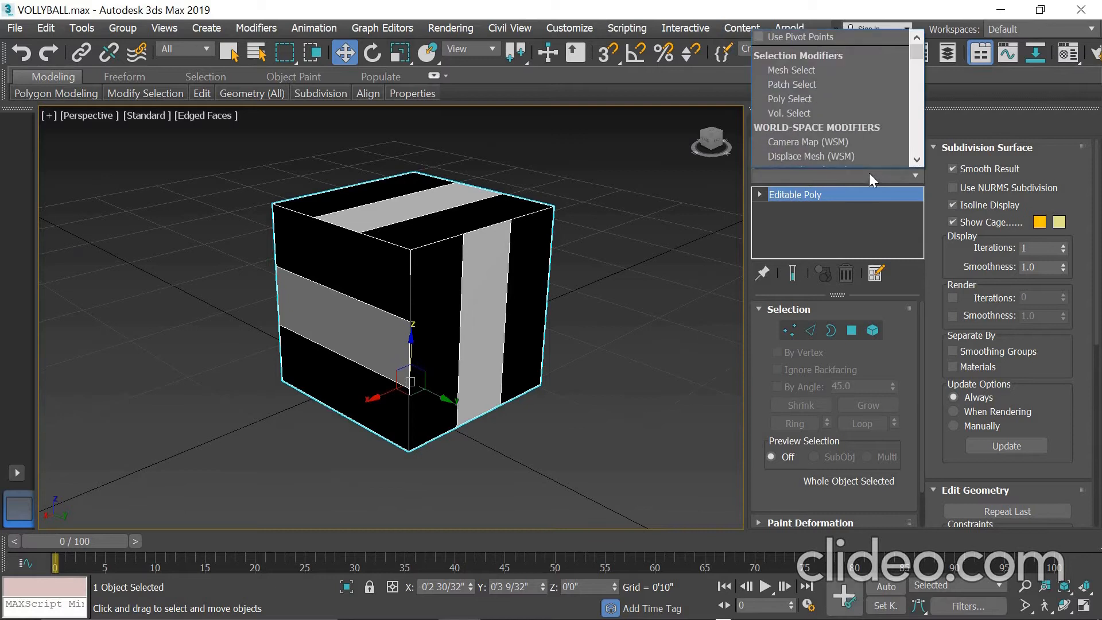
type("sh")
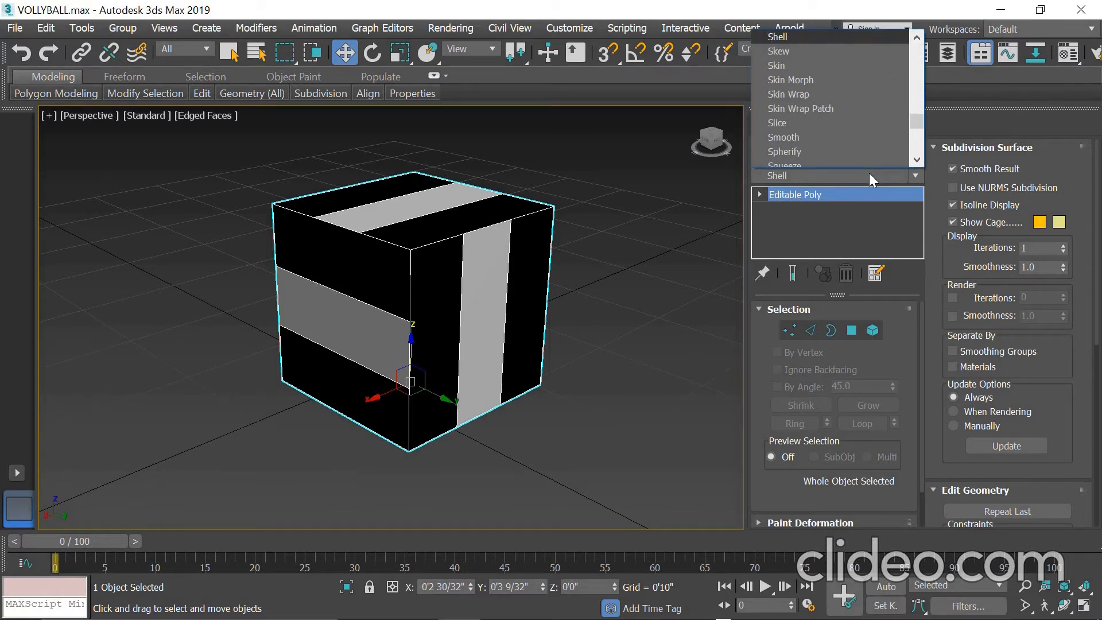
key("Down")
key("Down")
key("Down")
key("Down")
key("Down")
key("Down")
key("Down")
key("Down")
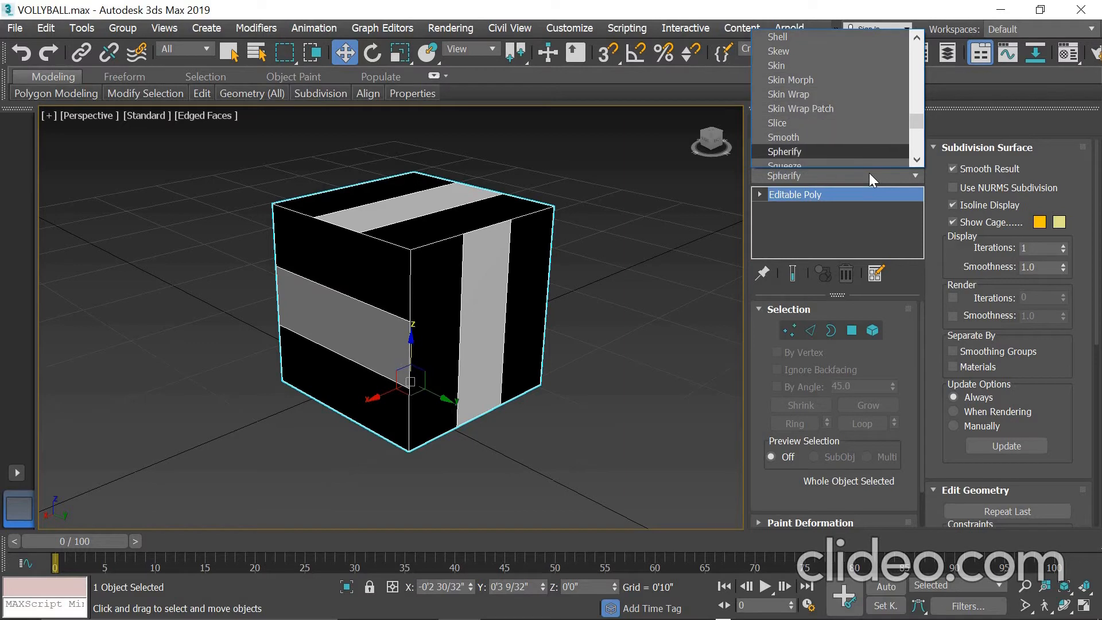
key("Return")
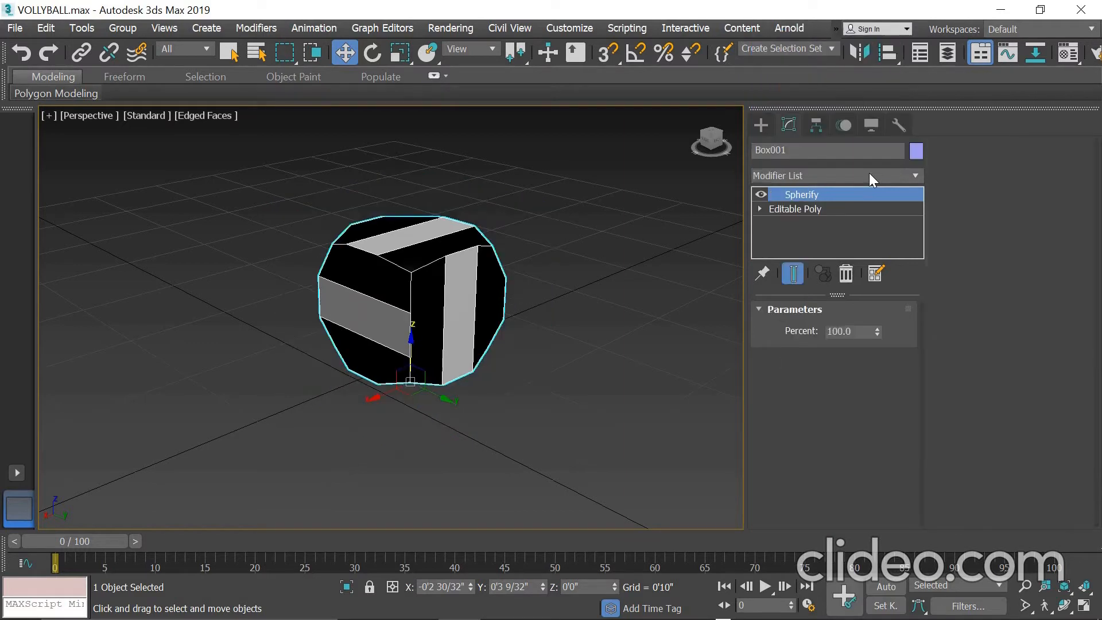
Add a TurboSmooth modifier above Spherify and set its iterations to 3
left_click(798, 178)
type("tu")
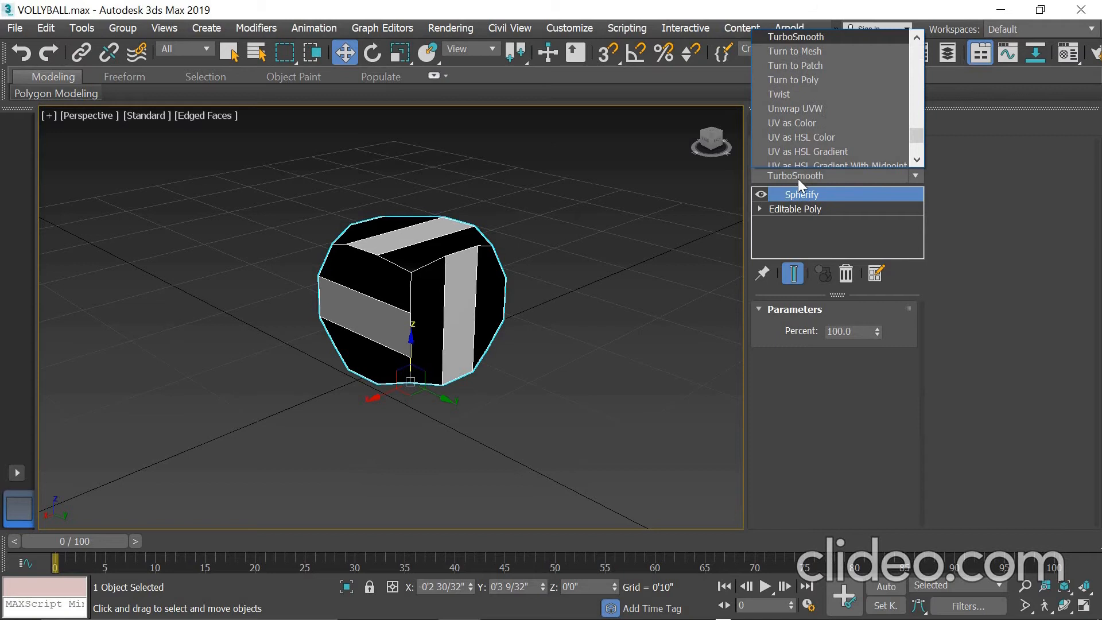
key("Return")
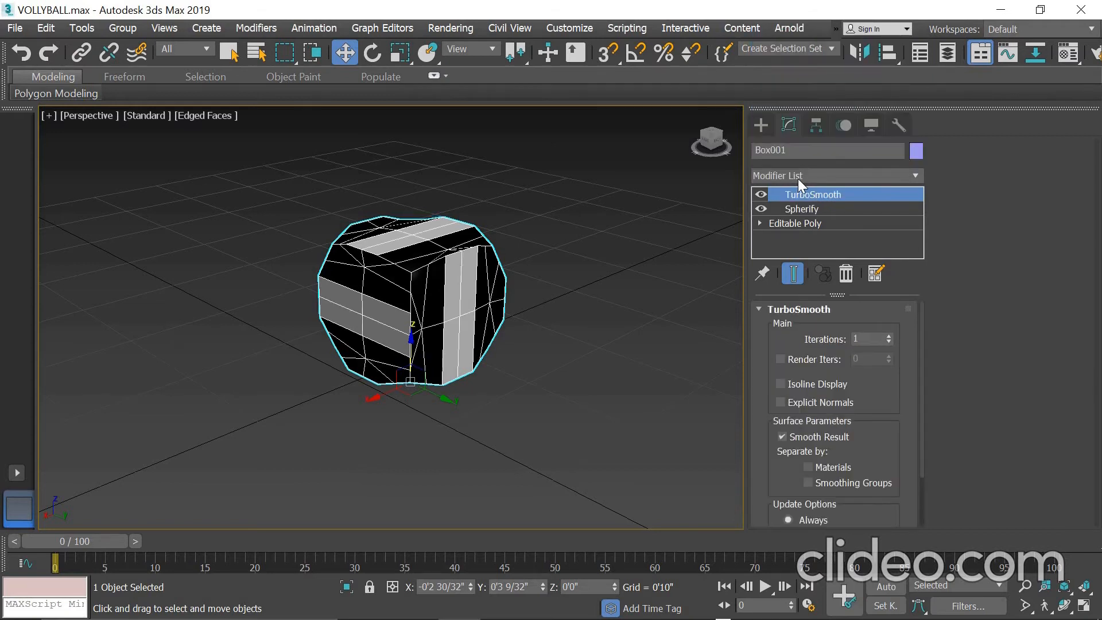
left_click(889, 336)
left_click(889, 336)
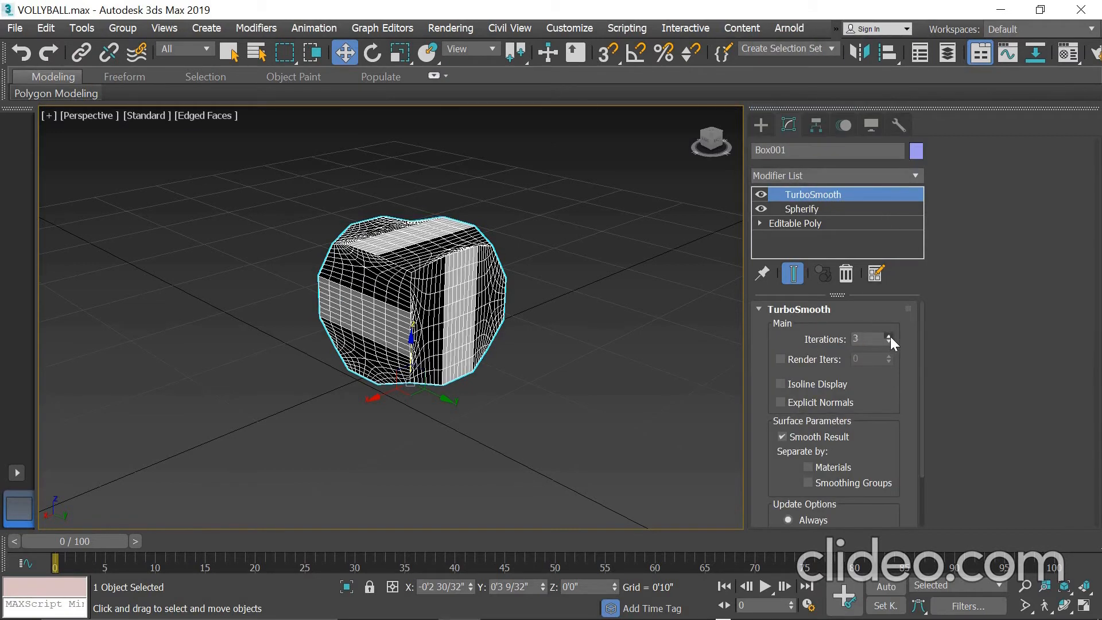
Compare the mesh with the Spherify and TurboSmooth modifiers switched off and on, and examine its shape
left_click(762, 207)
left_click(762, 206)
left_click(761, 195)
left_click(762, 195)
left_click(761, 195)
left_click(762, 195)
left_click(761, 195)
left_click(762, 194)
scroll(467, 278, "up", 5)
middle_click_drag(500, 282, 445, 287, "alt")
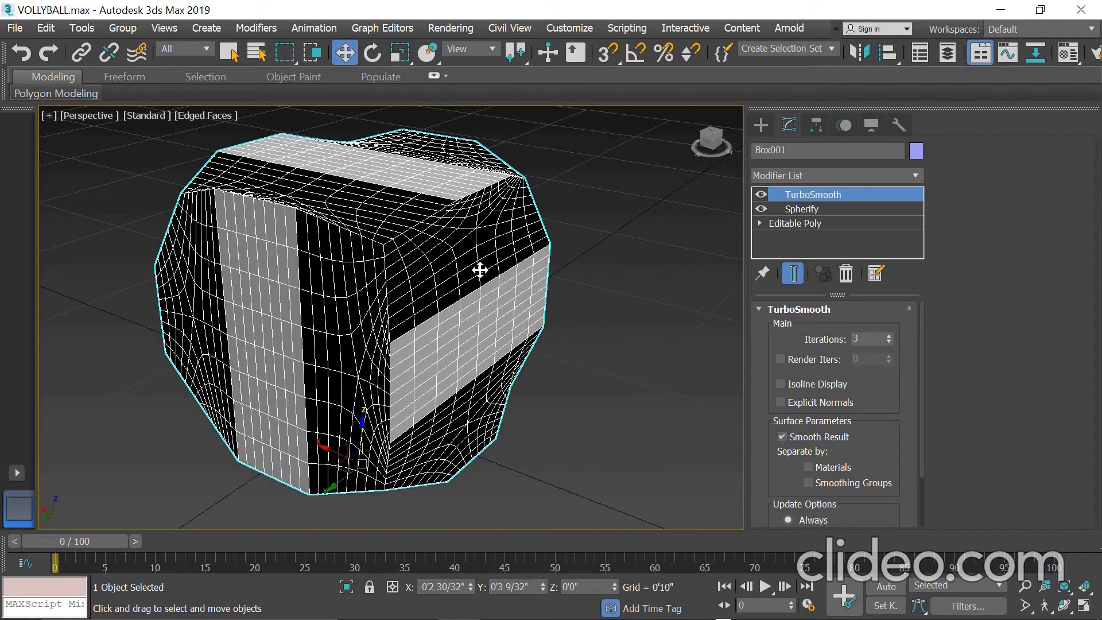
scroll(474, 269, "down", 2)
Move the Spherify modifier above TurboSmooth in the stack and check its effect on the ball
left_click(801, 209)
left_click_drag(801, 209, 797, 190)
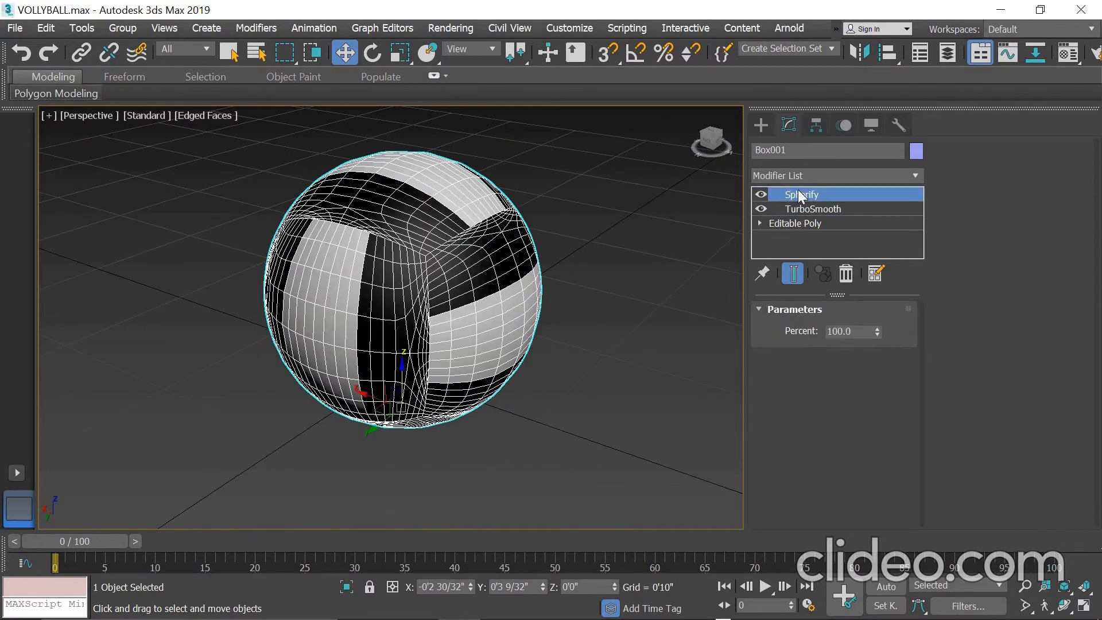
left_click(611, 243)
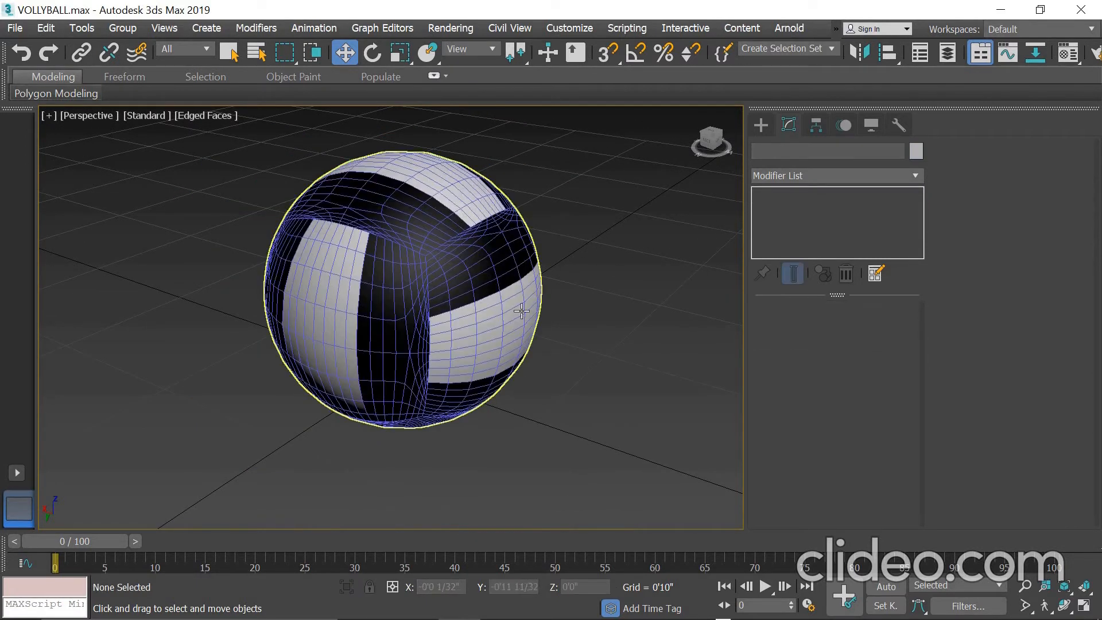
left_click(501, 237)
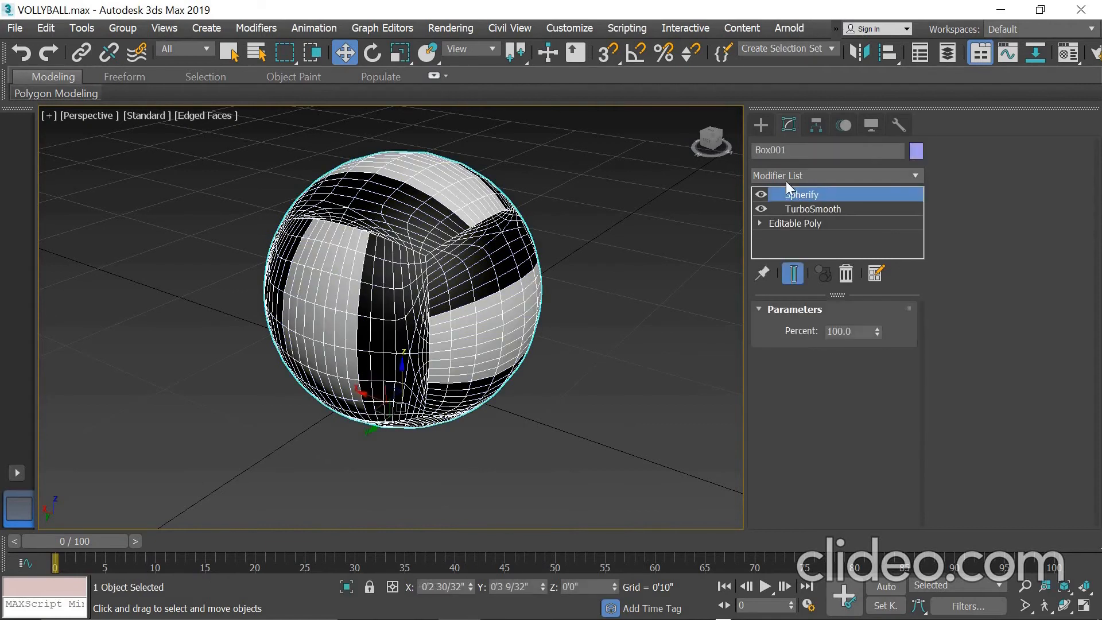
left_click(761, 195)
left_click(760, 194)
mouse_move(448, 308)
middle_mouse_down("alt")
mouse_move(449, 293)
mouse_move(461, 299)
middle_mouse_up("alt")
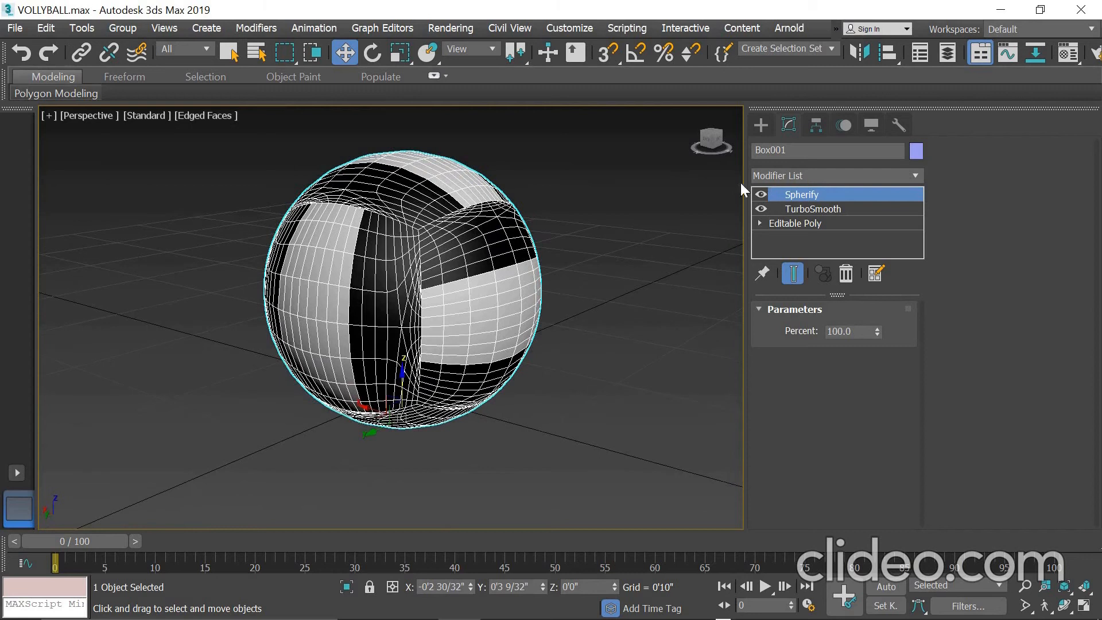
Add an Edit Poly modifier on top of the stack and select all polygons of the ball
left_click(770, 179)
key("e")
key("e")
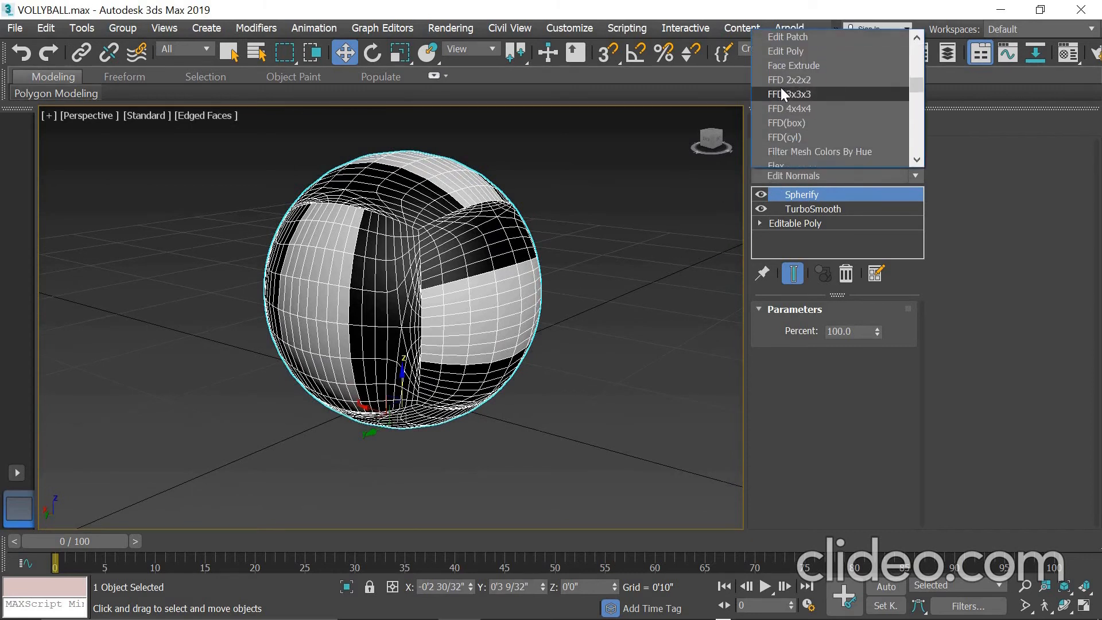
left_click(786, 51)
left_click(1026, 168)
key("ctrl+a")
left_click_drag(227, 144, 591, 478)
middle_click_drag(423, 275, 410, 303, "alt")
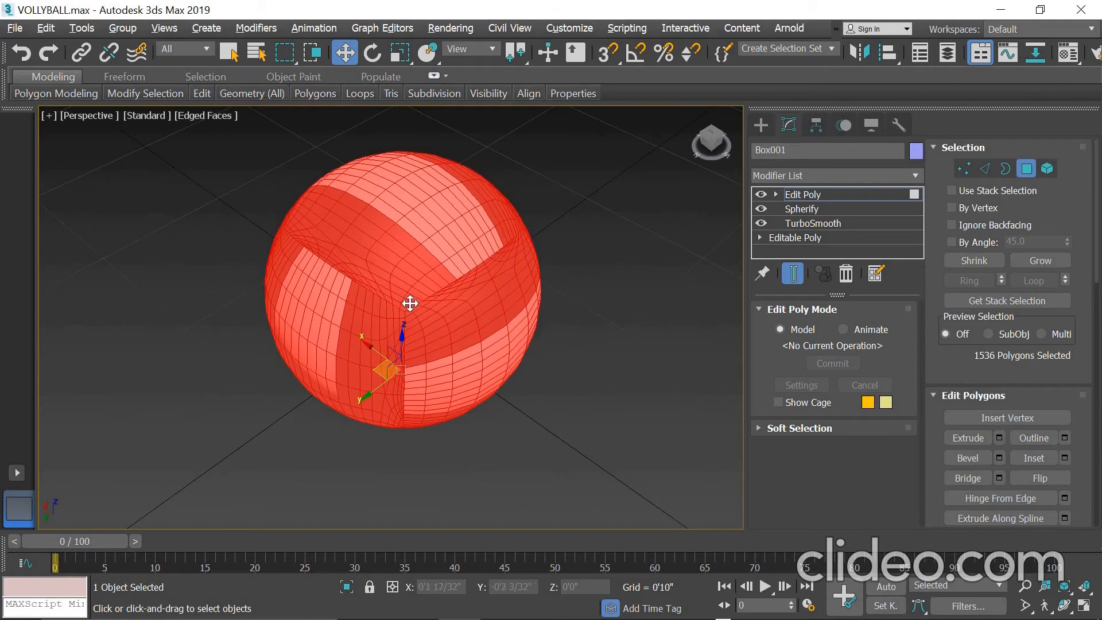
Extrude all selected polygons by Group Normals with a height of about 4/32"
right_click(395, 239)
left_click(241, 281)
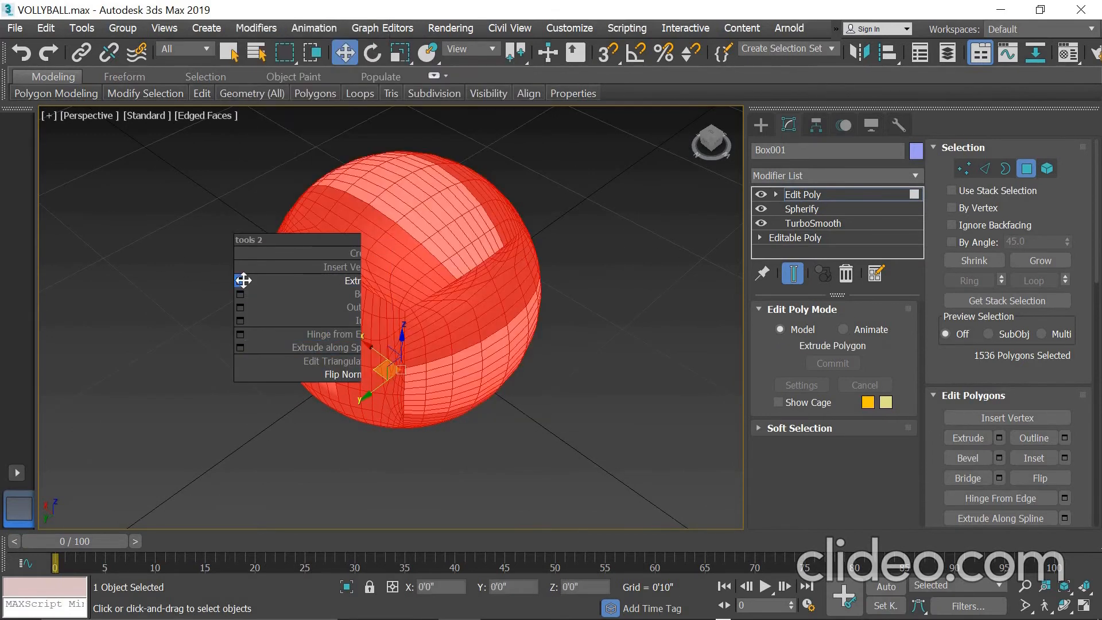
scroll(378, 339, "up", 5)
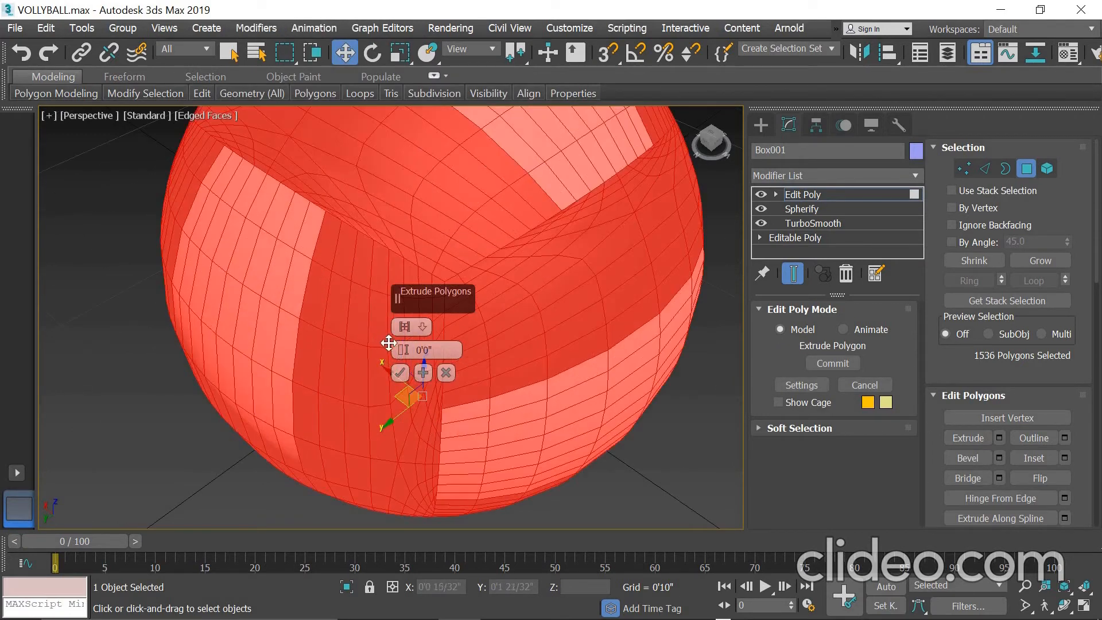
left_click_drag(400, 349, 398, 348)
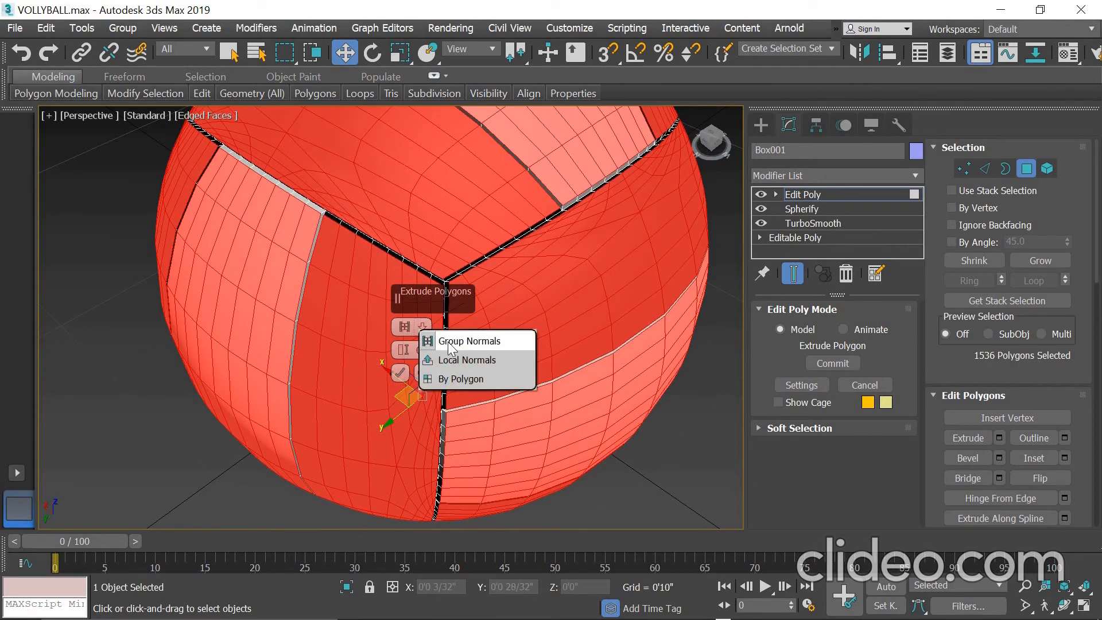
scroll(338, 272, "up", 5)
left_click_drag(403, 348, 402, 349)
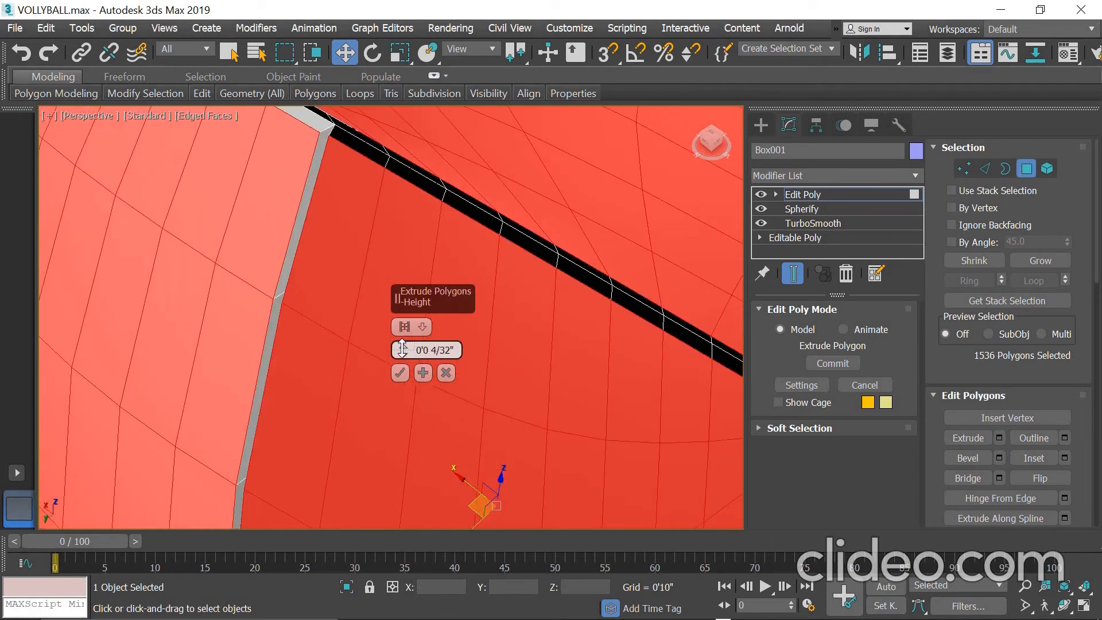
Try an extrusion height of 0.5" for the ball's panels
double_click(439, 352)
type(".5")
key("Return")
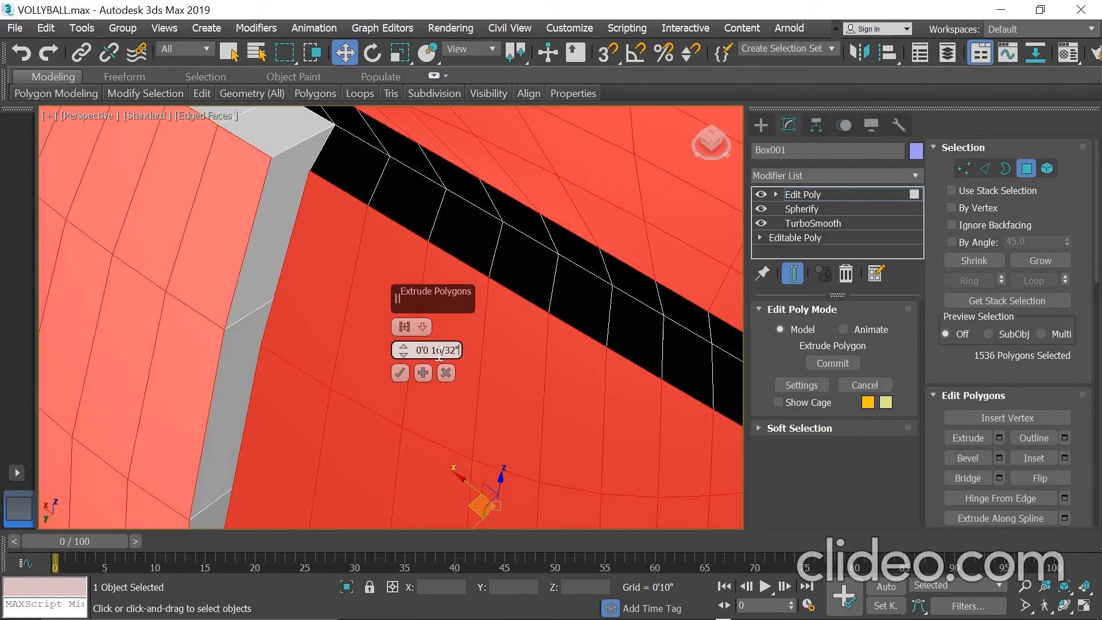
Set the panel extrusion height to 0.3", apply the extrusion and leave polygon editing
double_click(441, 346)
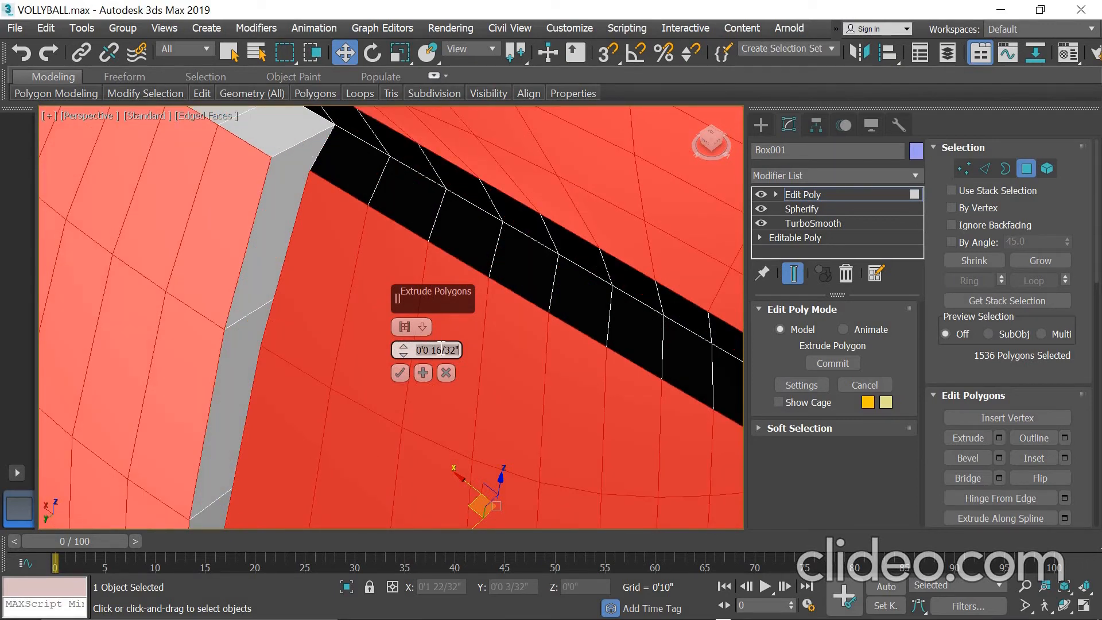
type(".3")
left_click(400, 373)
scroll(378, 344, "down", 10)
middle_click_drag(465, 349, 502, 313, "alt")
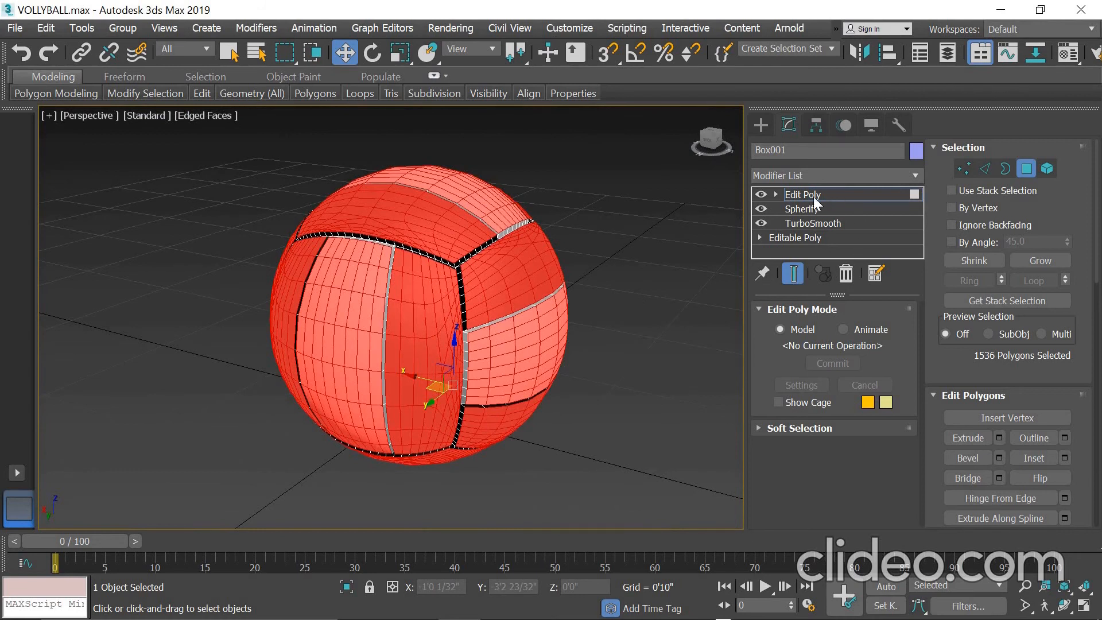
left_click(1025, 168)
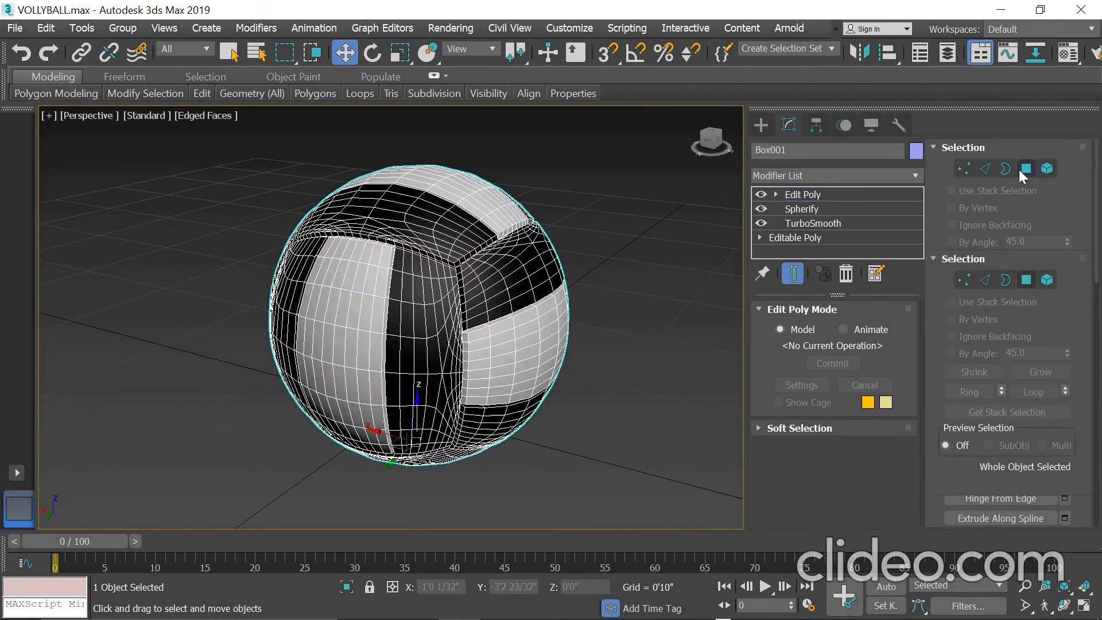
Add a MeshSmooth modifier with 2 iterations and the Quad Output subdivision method
left_click(800, 172)
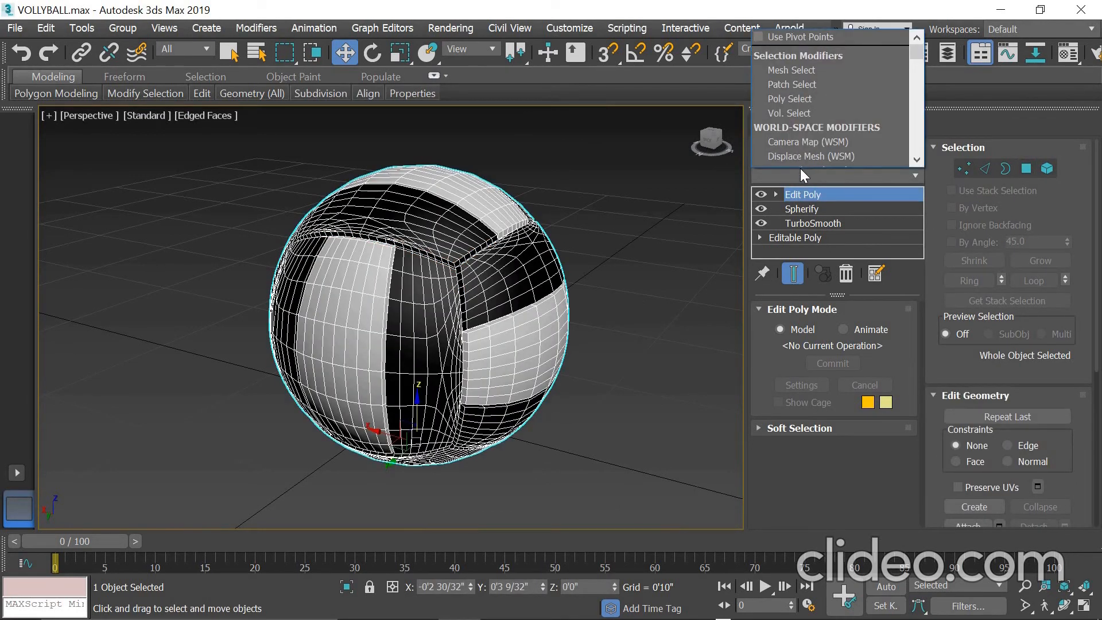
key("m")
key("m")
key("m")
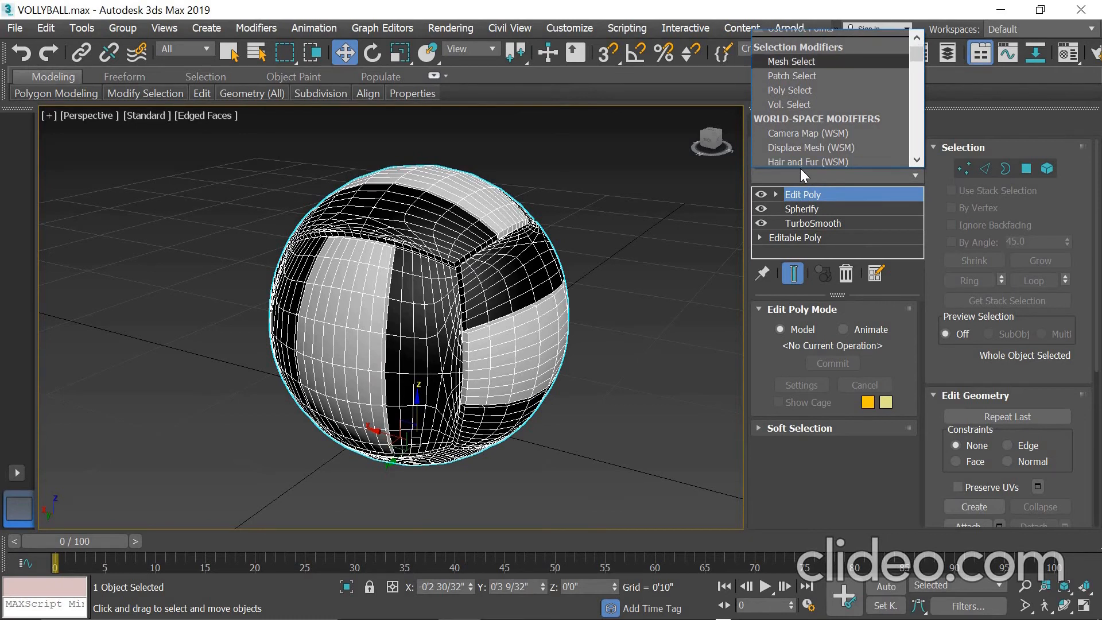
key("m")
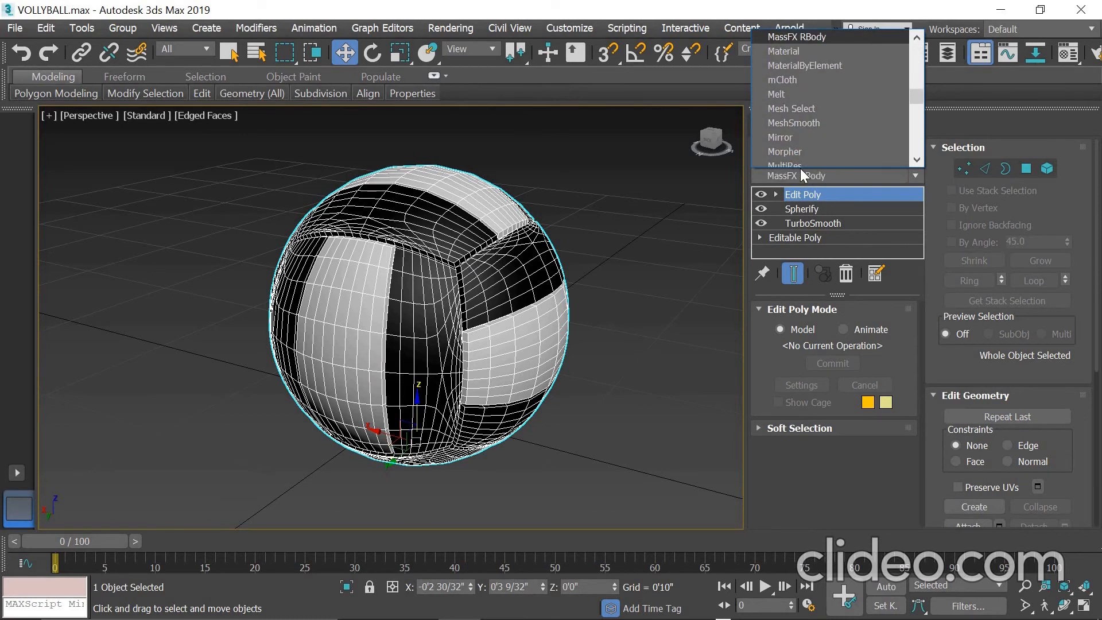
scroll(800, 168, "down", 2)
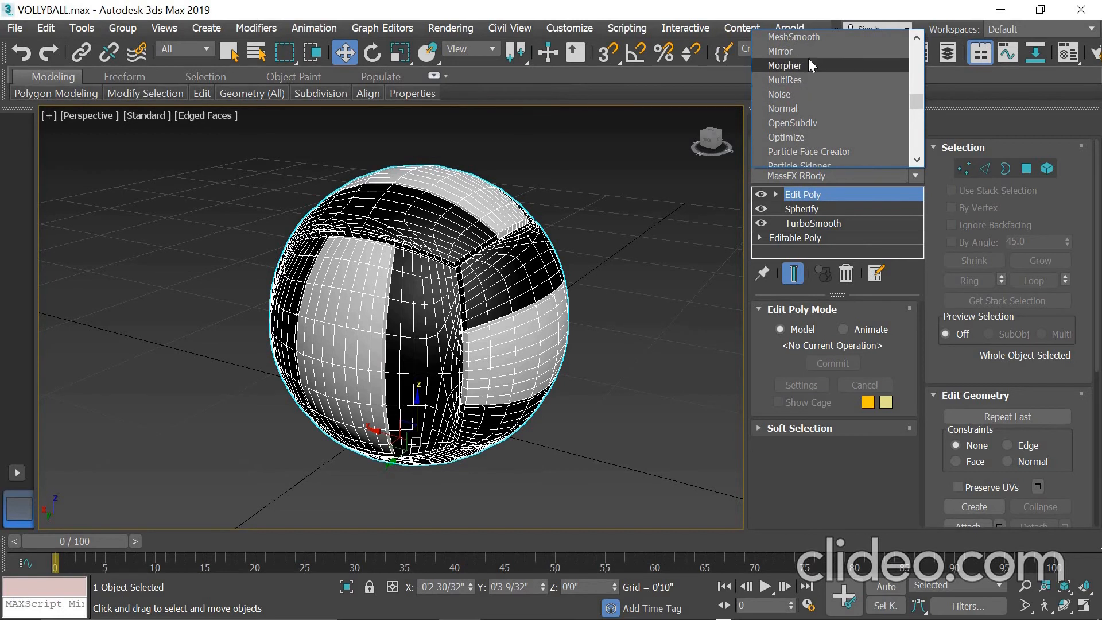
left_click(801, 37)
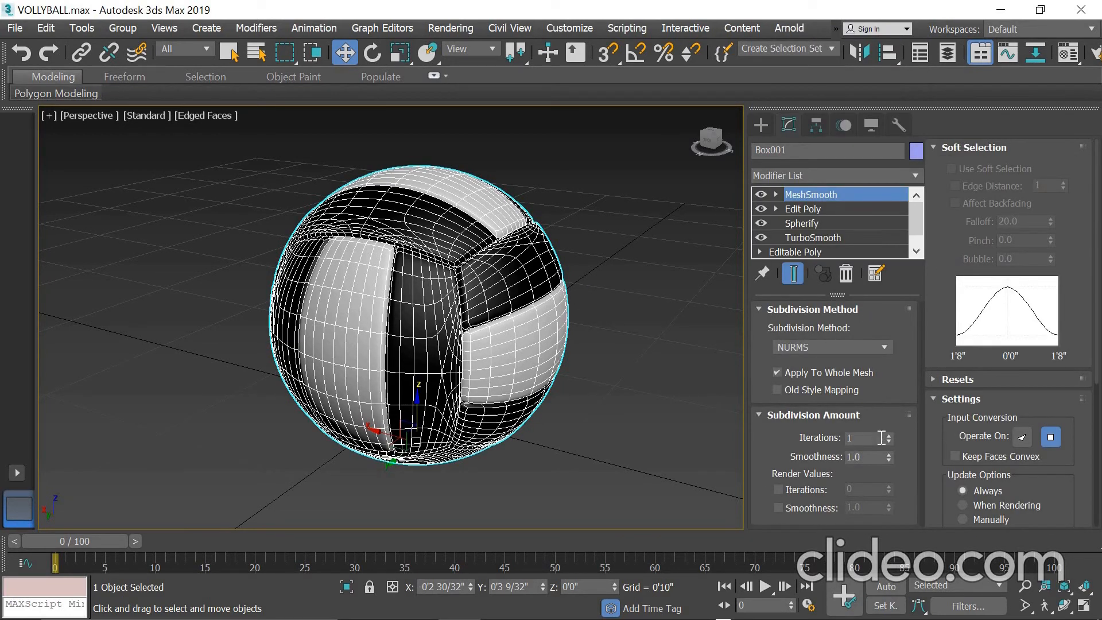
left_click(888, 435)
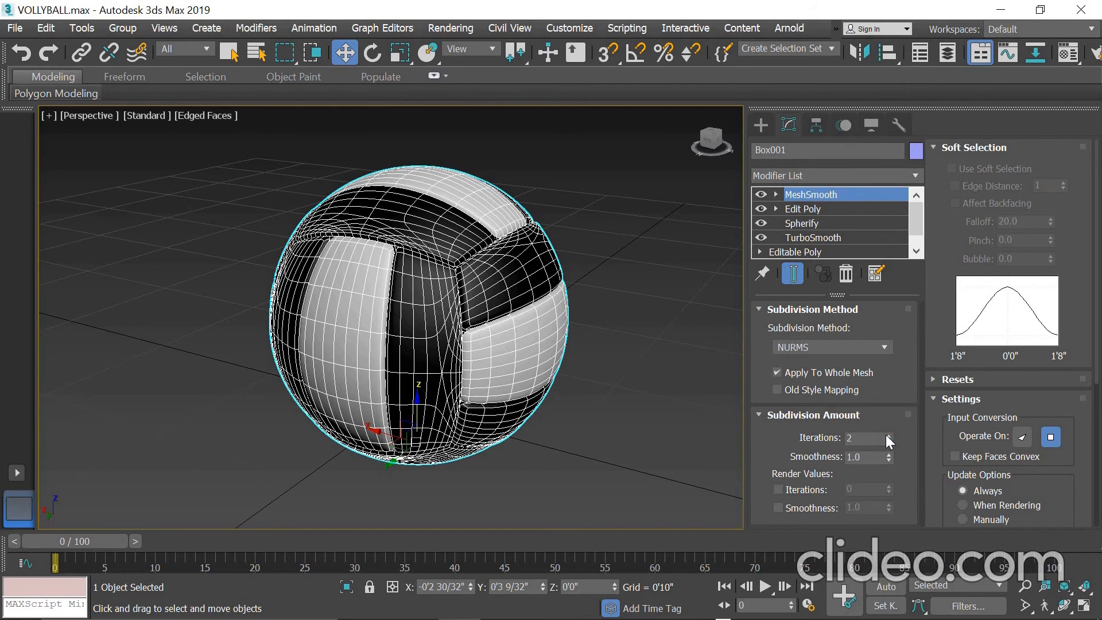
left_click(796, 347)
left_click(806, 380)
Turn off edged faces in the Perspective viewport and examine the smoothed ball
middle_click_drag(625, 310, 641, 316)
key("F4")
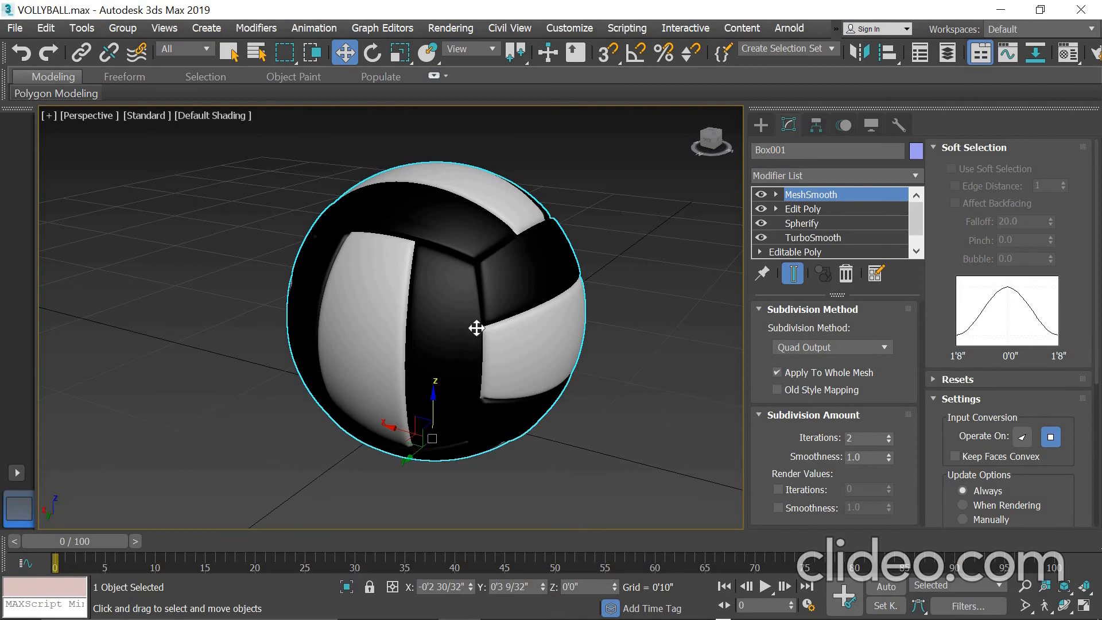
mouse_move(534, 353)
middle_mouse_down("alt")
mouse_move(459, 366)
mouse_move(394, 275)
mouse_move(423, 315)
mouse_move(539, 369)
mouse_move(666, 352)
mouse_move(707, 387)
mouse_move(683, 345)
mouse_move(525, 351)
mouse_move(514, 291)
mouse_move(421, 241)
mouse_move(368, 383)
mouse_move(261, 270)
middle_mouse_up("alt")
Show all four viewports, deselect the ball and inspect it from different angles in each view
key("alt+w")
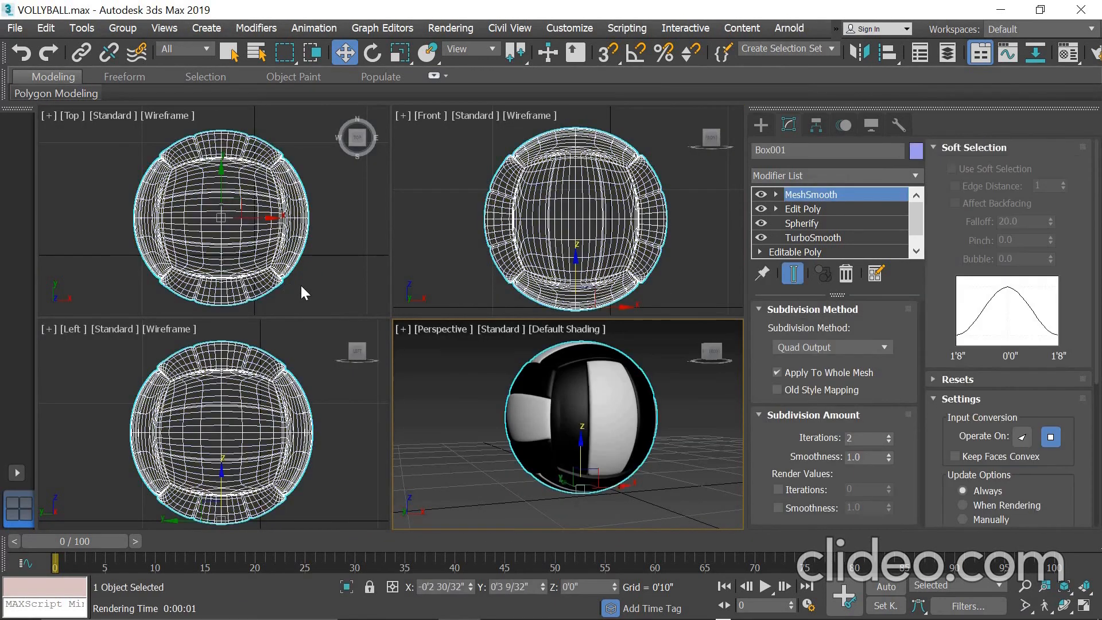
left_click(468, 404)
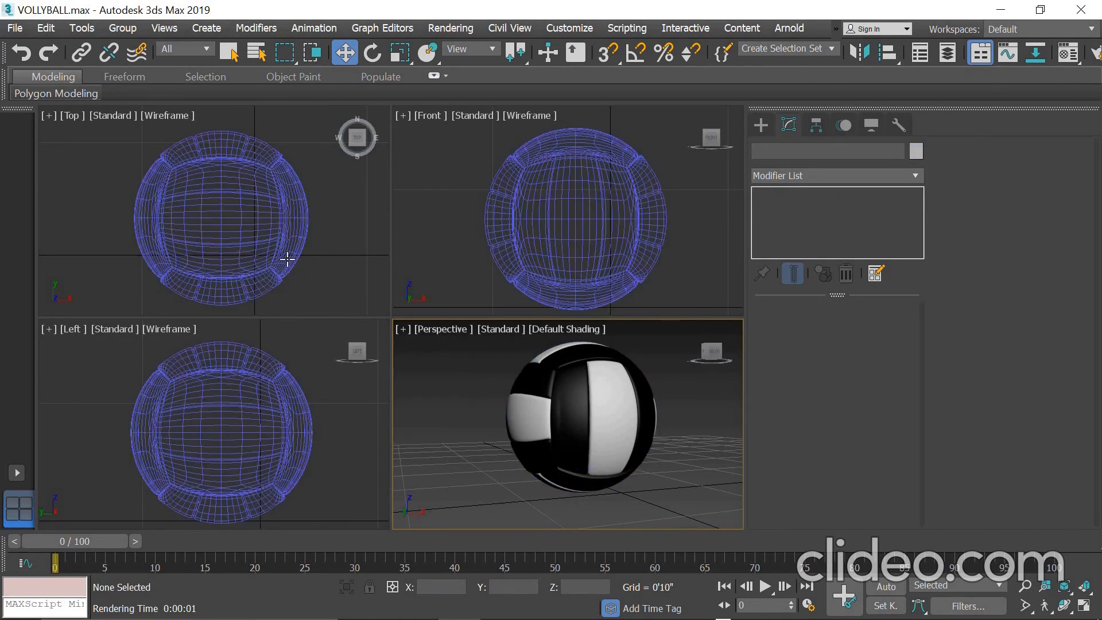
middle_click_drag(276, 247, 287, 201, "alt")
middle_click_drag(598, 229, 657, 203, "alt")
middle_click_drag(277, 437, 372, 442, "alt")
middle_click_drag(568, 451, 508, 468, "alt")
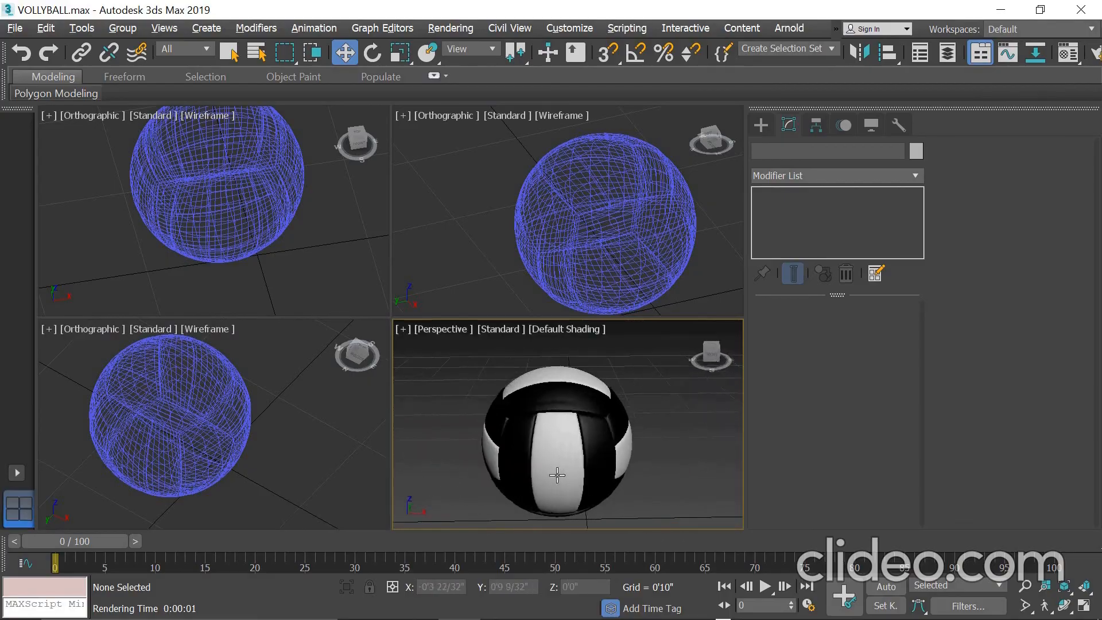